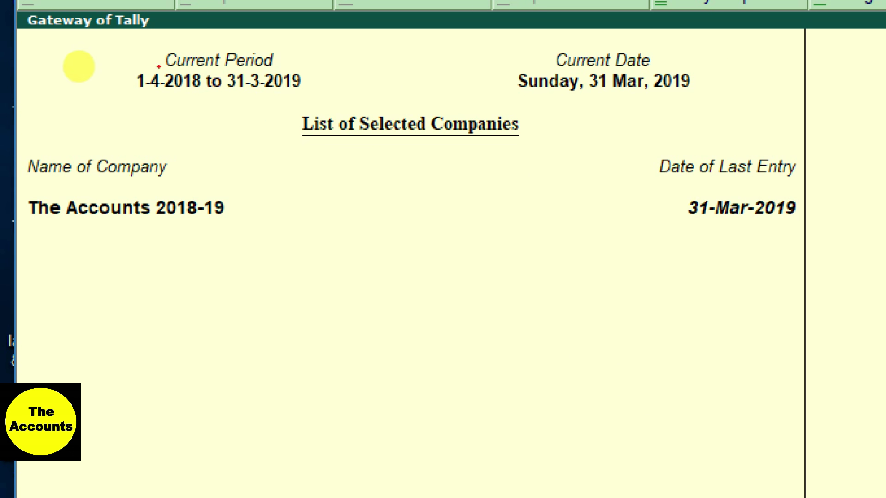
mouse_move(125, 55)
left_mouse_down()
mouse_move(302, 114)
mouse_move(375, 117)
left_mouse_up()
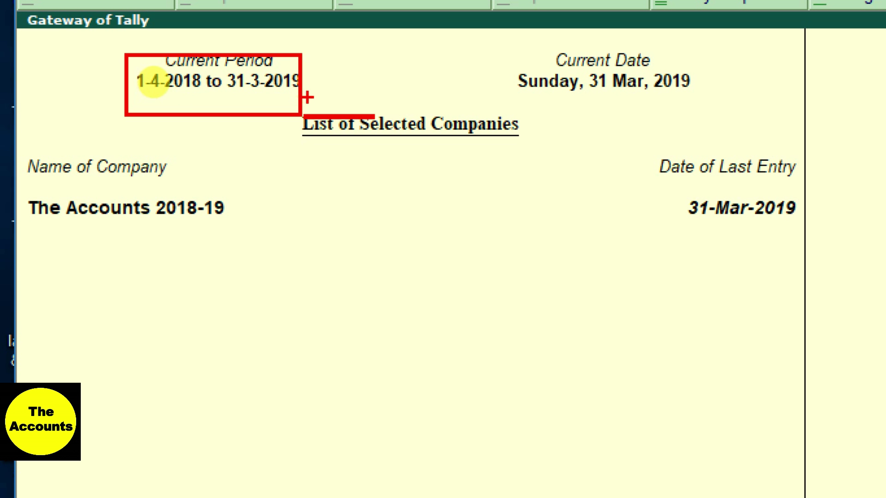
key("Escape")
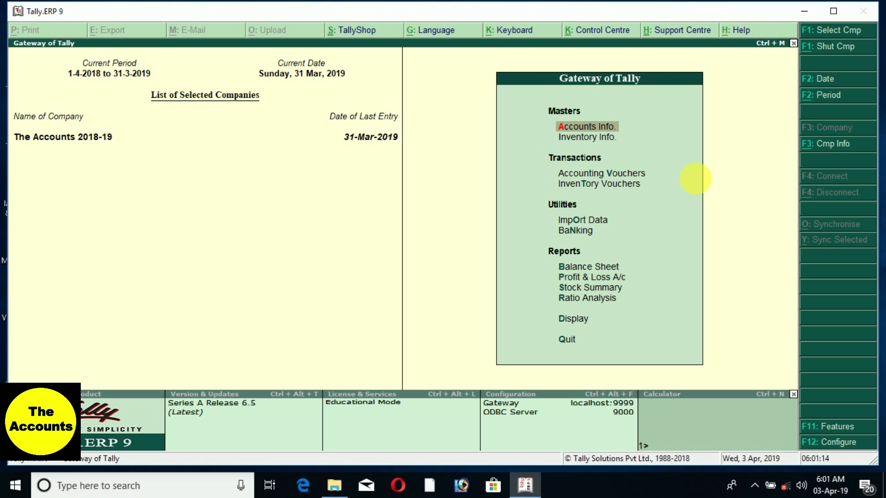
View the detailed Balance Sheet of The Accounts 2018-19 and return to the Gateway of Tally
key("b")
key("alt+F1")
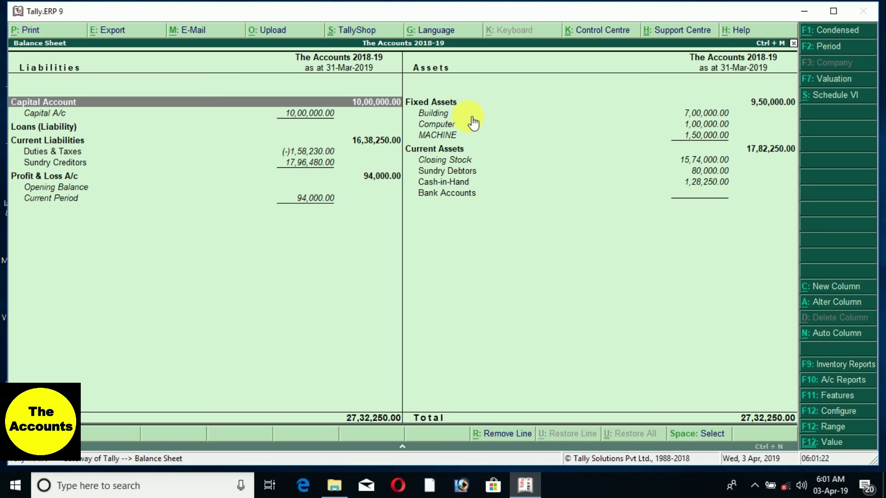
key("Escape")
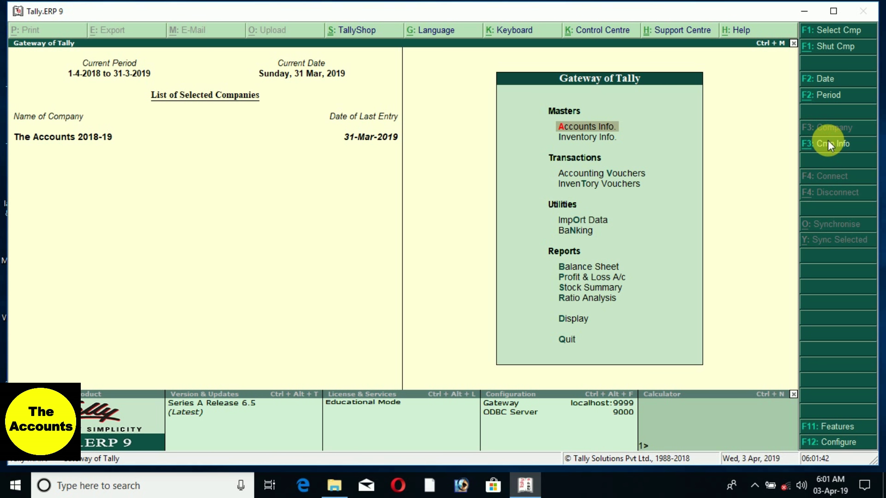
Split the company data of The Accounts 2018-19 from 1-Apr-2019 and confirm the split
left_click(828, 140)
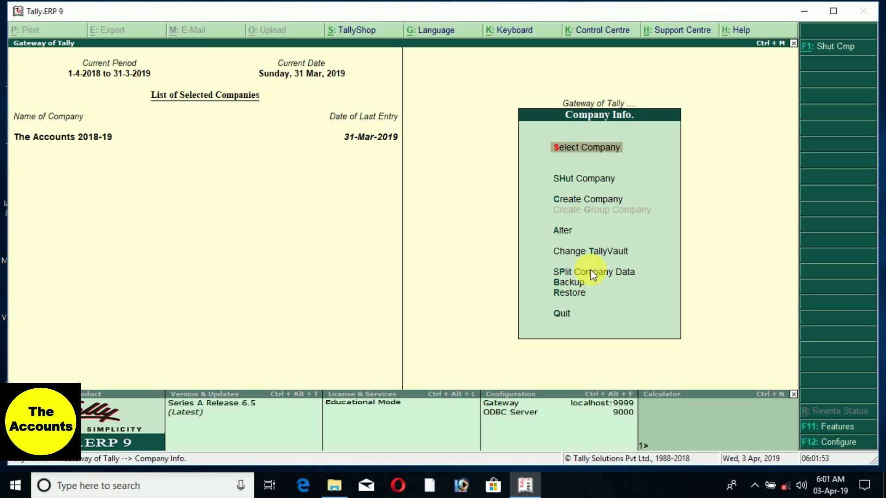
left_click(600, 250)
left_click(591, 270)
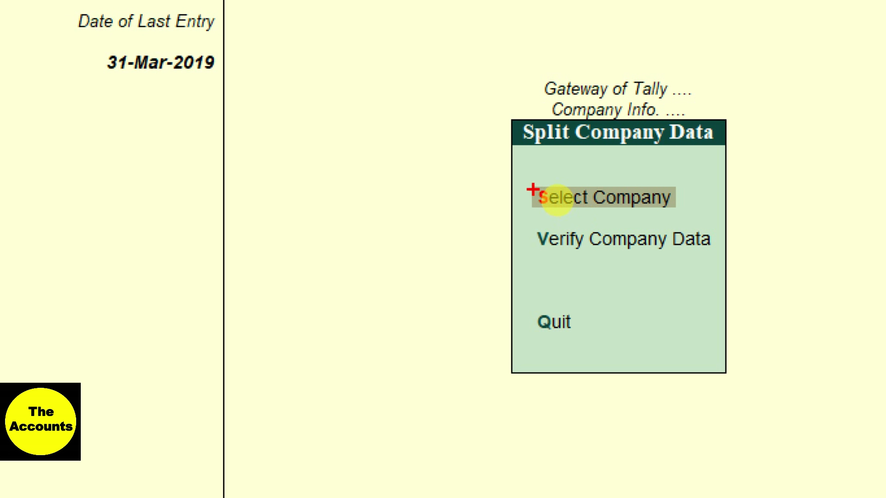
mouse_move(532, 183)
left_mouse_down()
mouse_move(674, 228)
mouse_move(698, 225)
left_mouse_up()
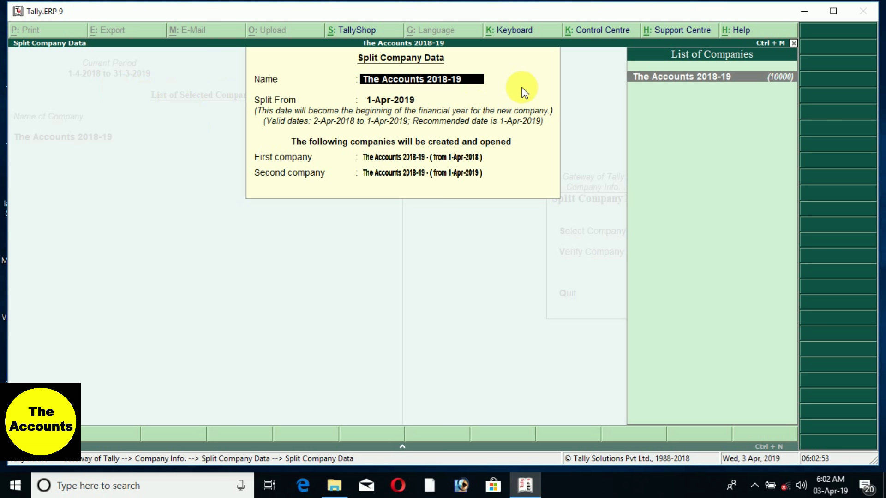
left_click(685, 78)
key("Return")
key("Return")
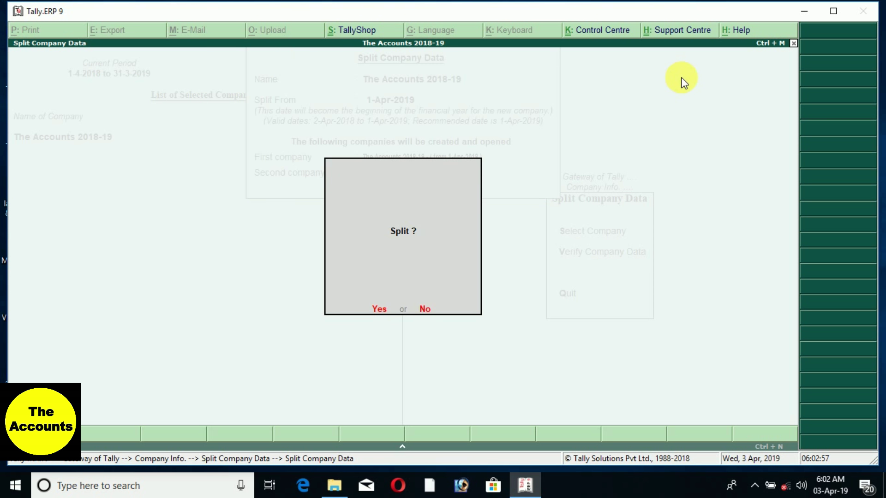
key("Return")
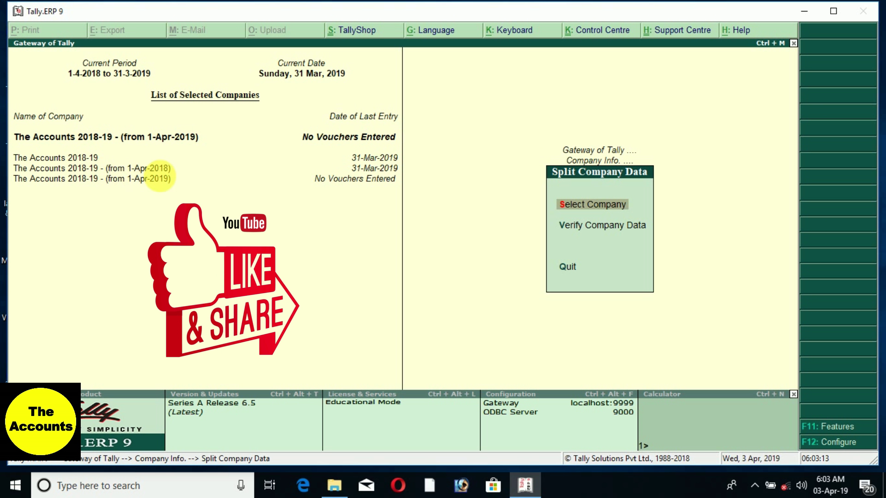
Leave the company settings and open only the company The Accounts 2018-19 - (from 1-Apr-2019)
key("Escape")
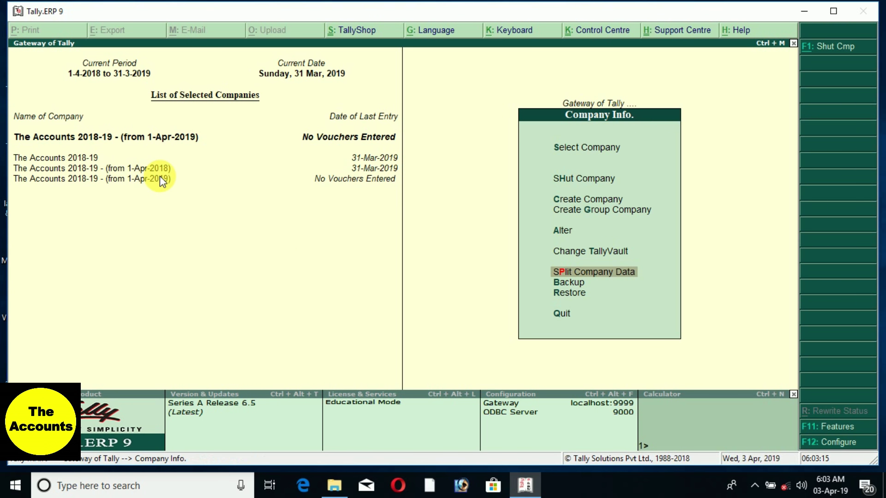
key("Escape")
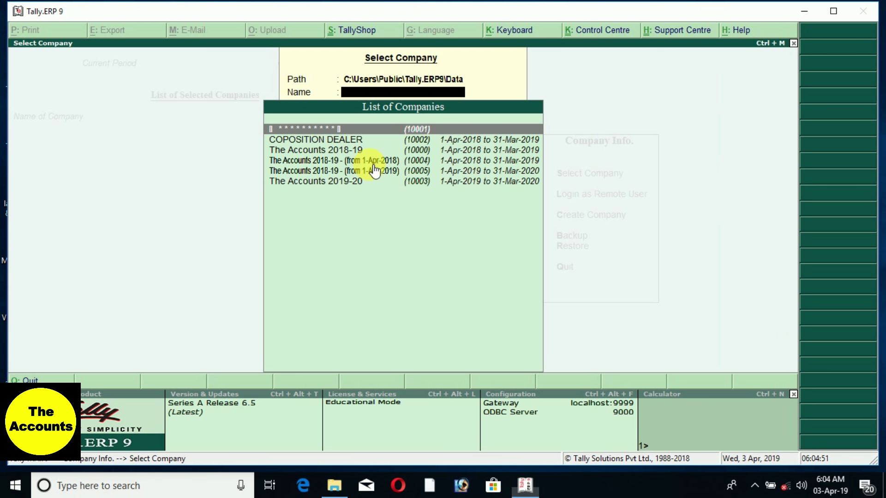
left_click(468, 180)
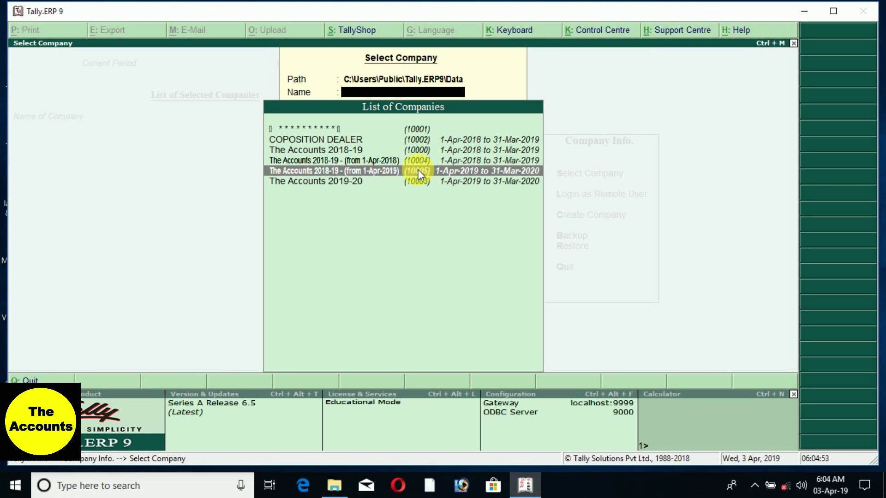
left_click(419, 174)
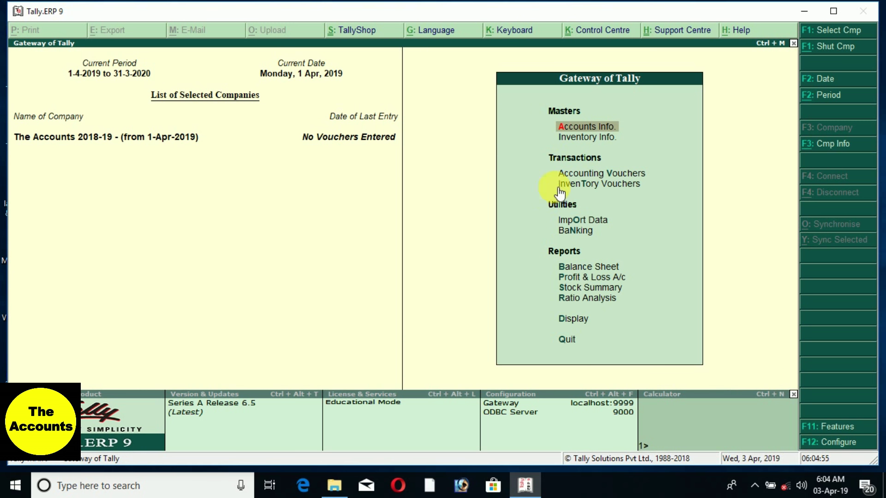
Examine the detailed Profit & Loss A/c of the split company for its opening and closing stock items
key("p")
key("alt+F1")
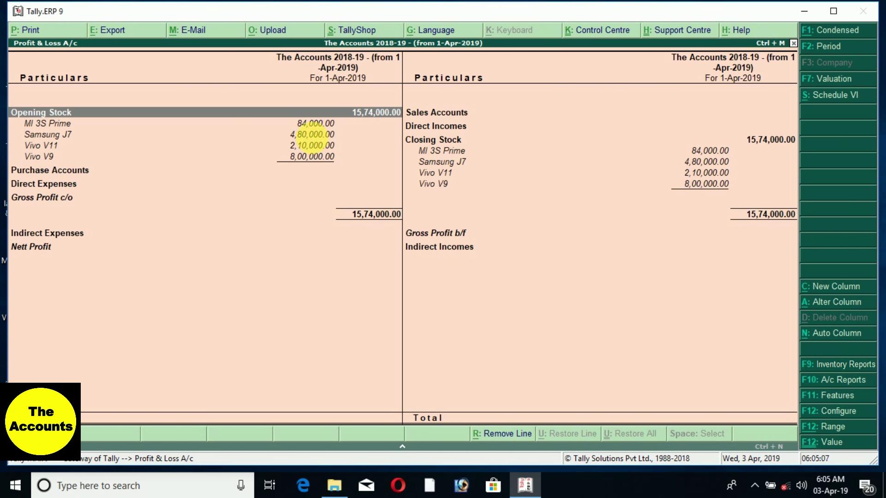
key("Down")
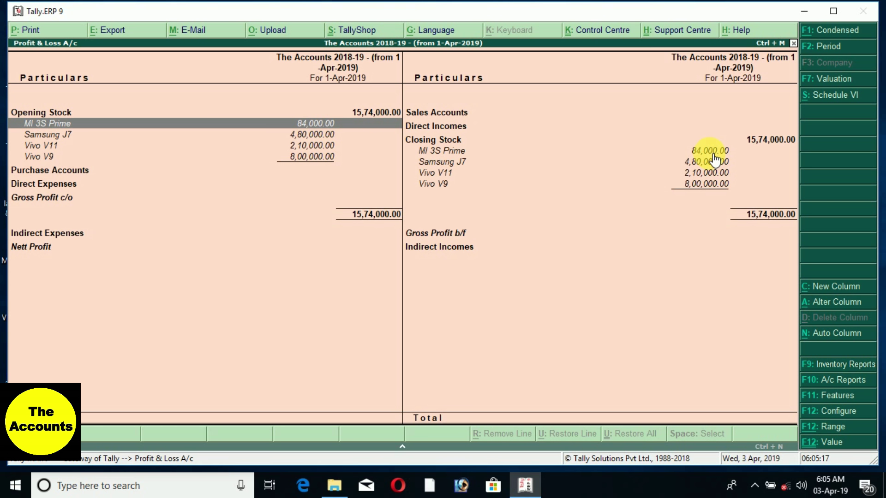
key("Escape")
Examine the detailed Balance Sheet of the split company for the balances carried forward to the new year
key("b")
key("alt+F1")
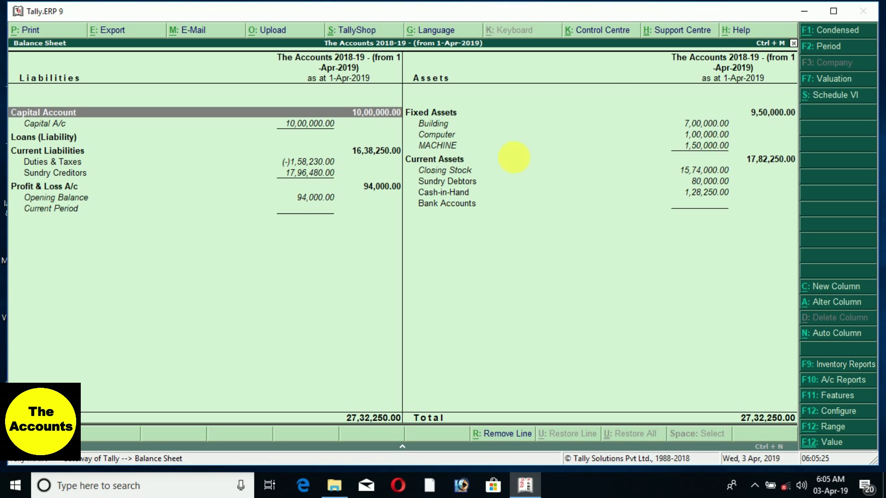
key("Escape")
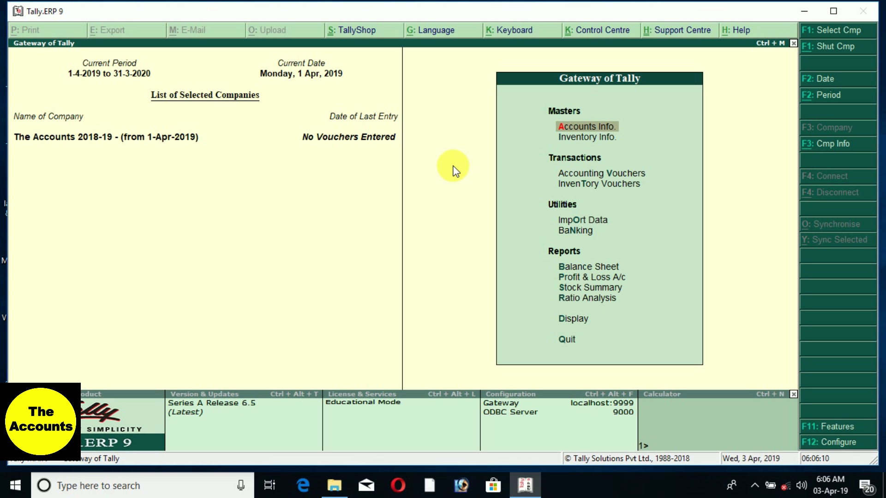
Close the split company and load the original company The Accounts 2018-19
key("alt+F3")
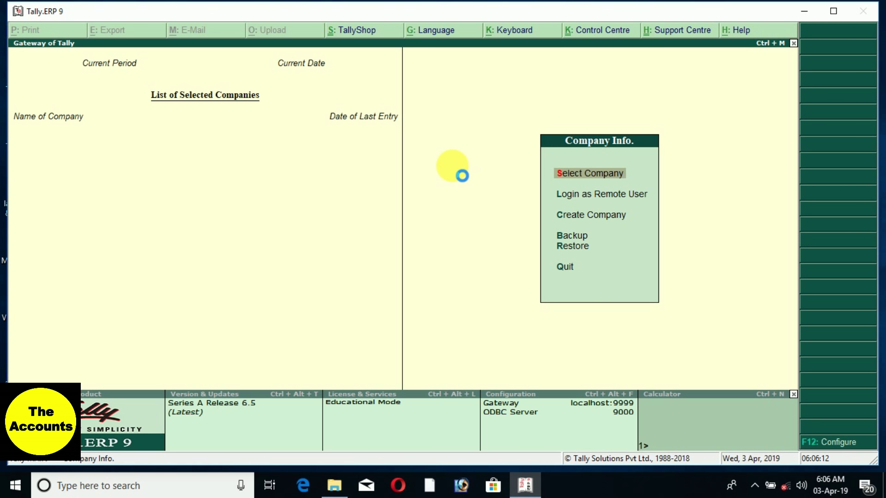
key("Return")
key("Return")
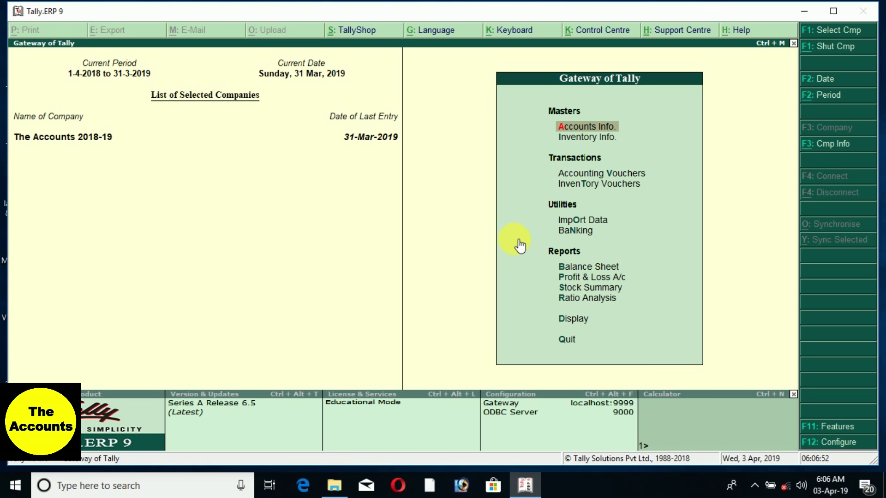
Change the current period of The Accounts 2018-19 to 1-4-2019 through 31-3-2020
key("alt+F2")
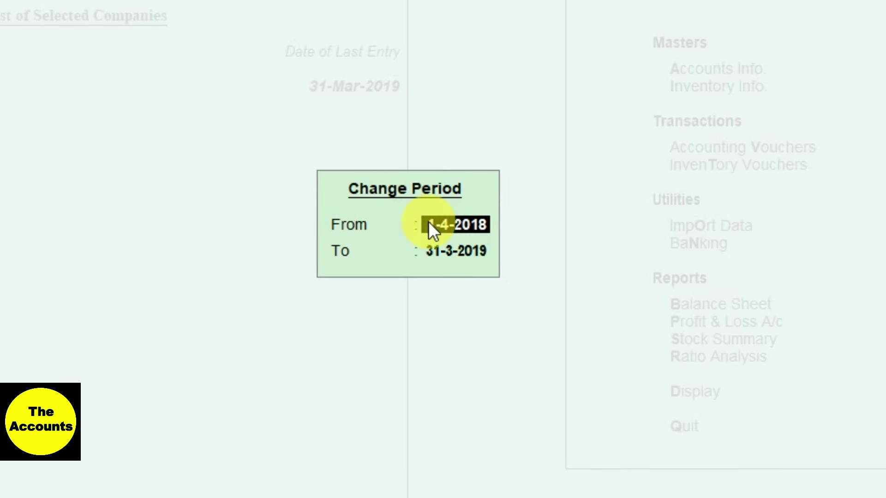
key("BackSpace")
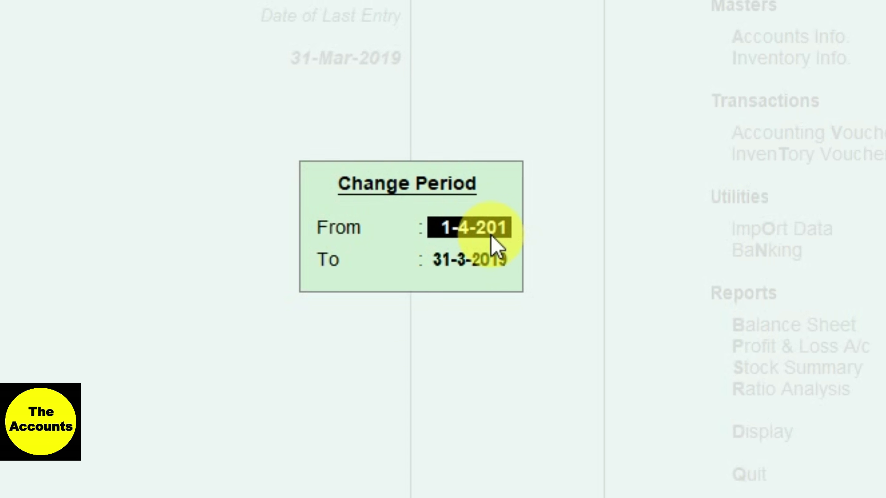
type("9")
key("Return")
type("31.3.2020")
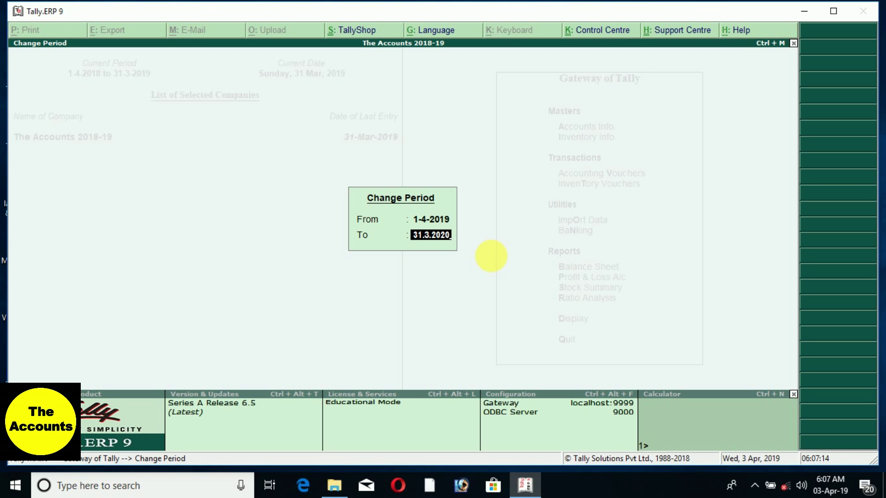
key("Return")
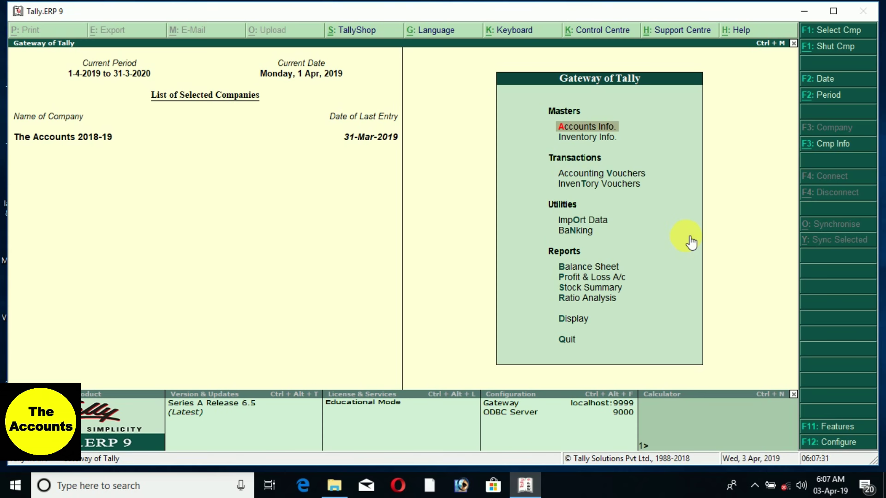
View the detailed Profit & Loss A/c of The Accounts 2018-19 for the new financial year
key("p")
key("alt+F1")
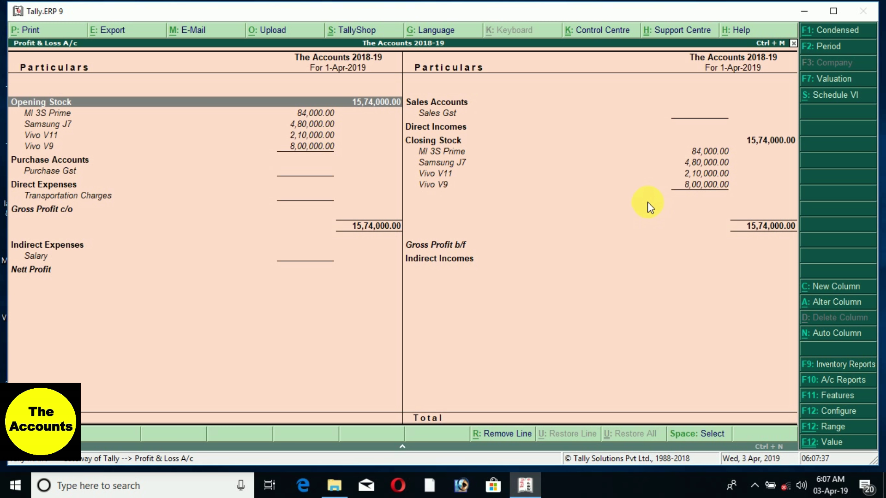
key("Escape")
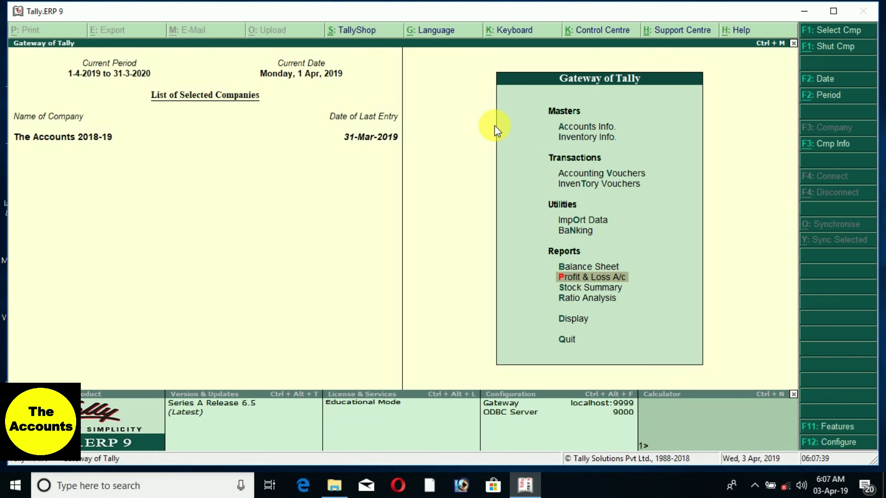
View the detailed Balance Sheet for the new period and look into the Building ledger's monthly summary
key("b")
key("alt+F1")
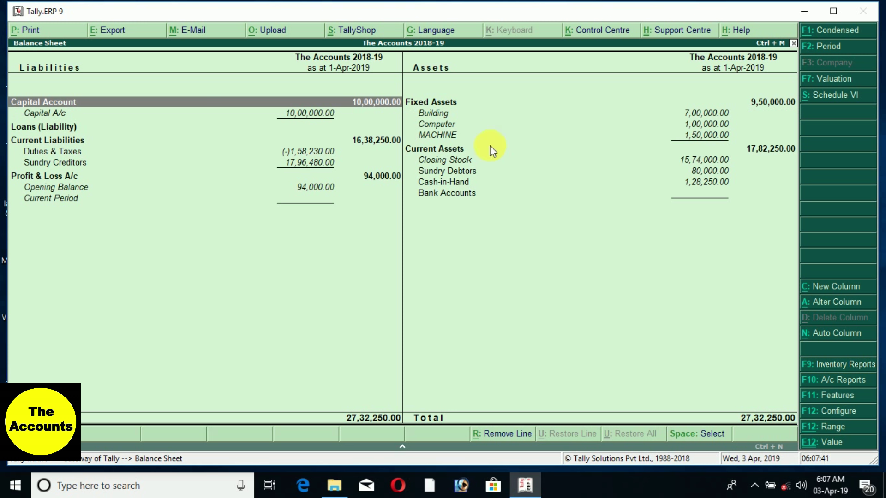
double_click(711, 113)
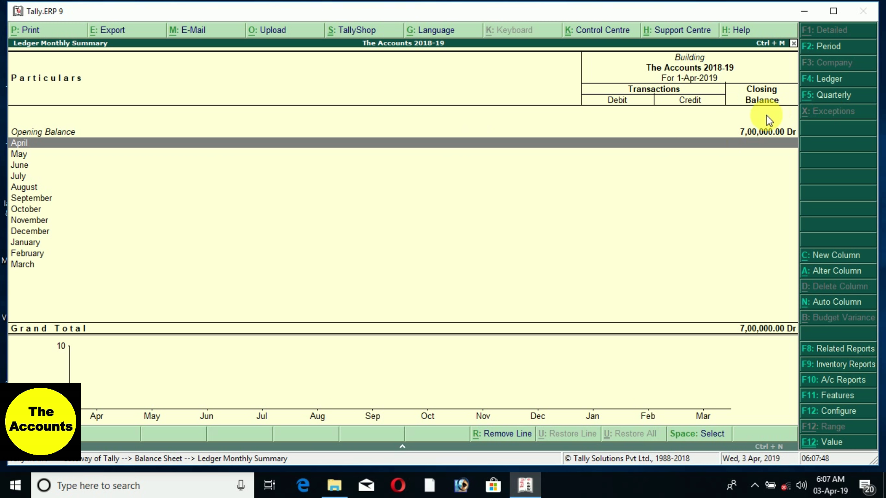
key("Escape")
key("Escape")
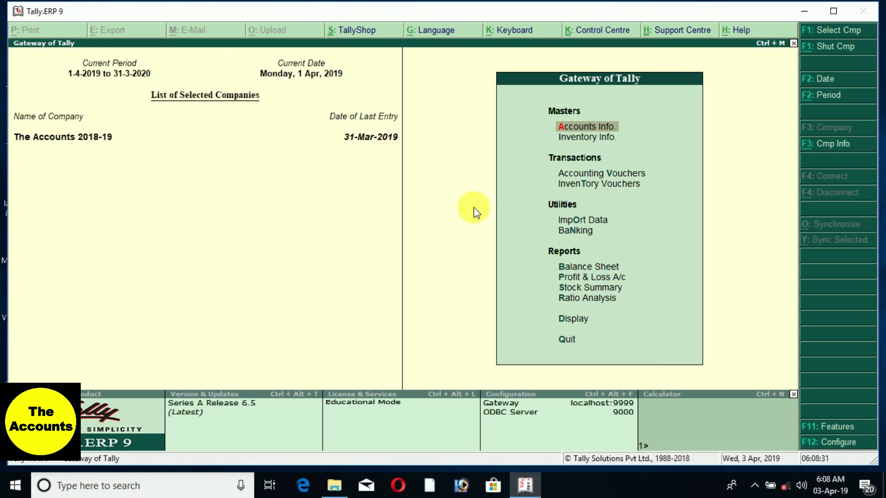
Shut the open company and select The Accounts 2018-19 again from the list of companies
key("alt+F1")
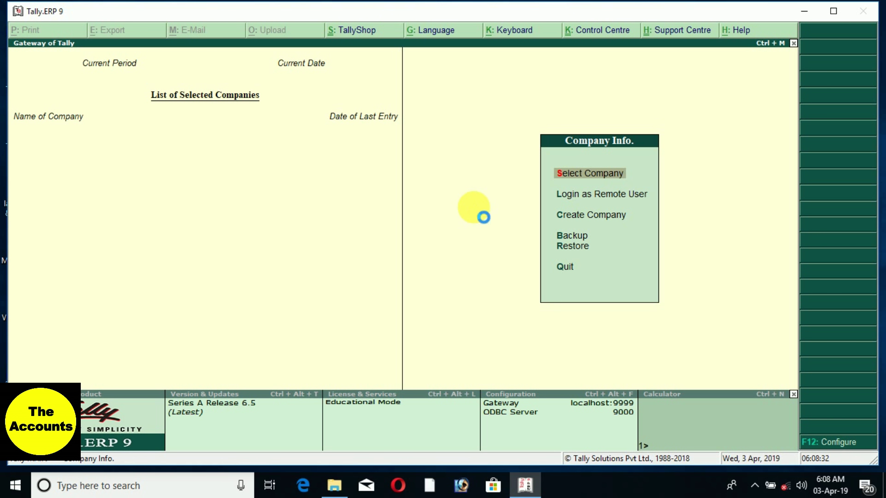
key("Return")
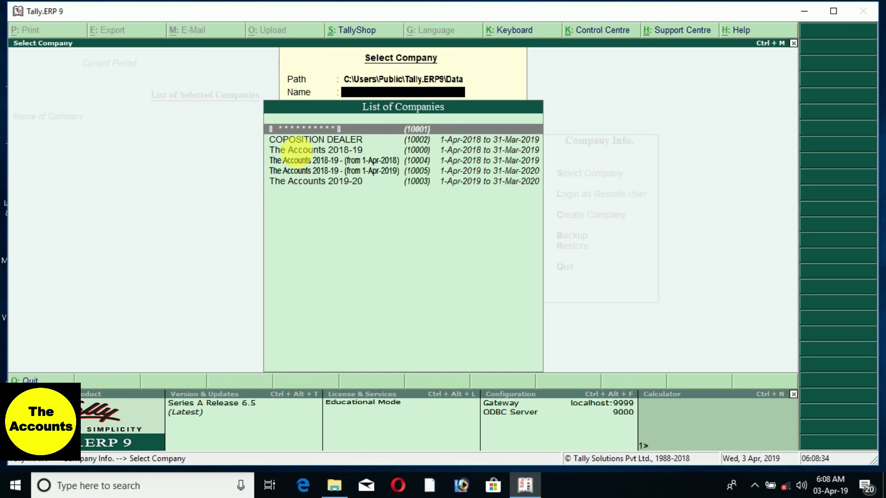
left_click(336, 150)
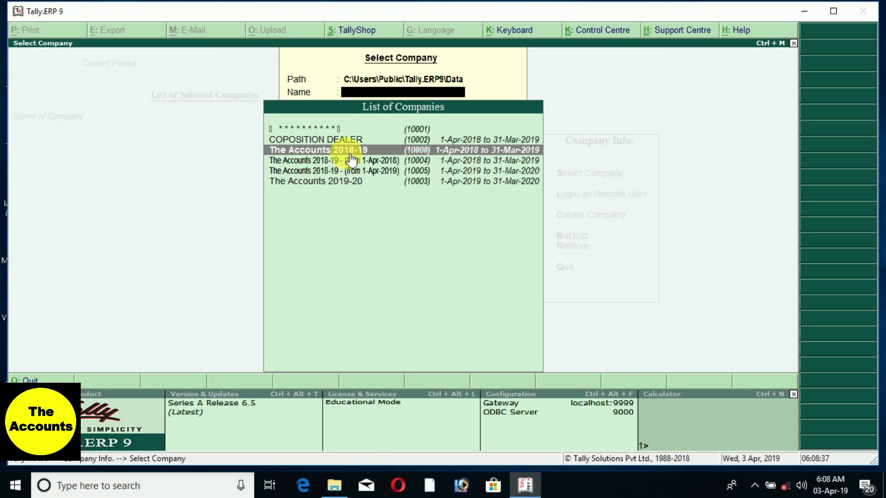
left_click(347, 150)
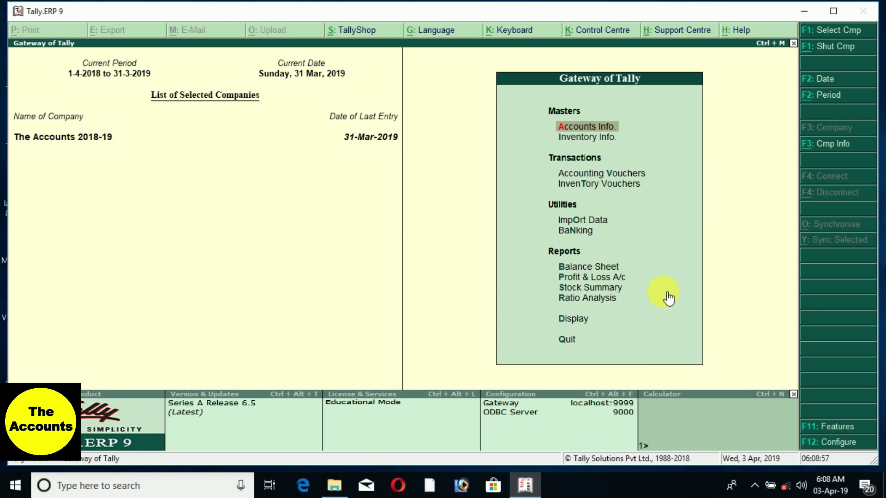
View the detailed Profit & Loss A/c of the reloaded company for 1-Apr-2018 to 31-Mar-2019
key("Escape")
key("Escape")
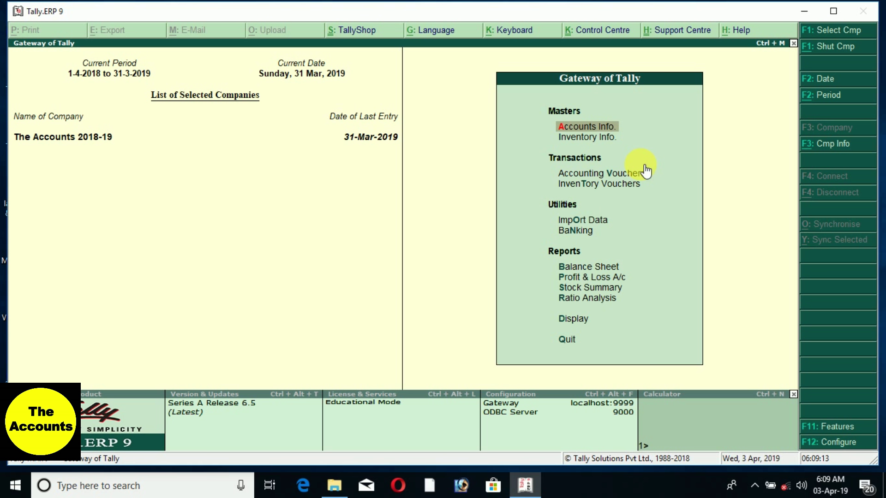
key("p")
key("alt+F1")
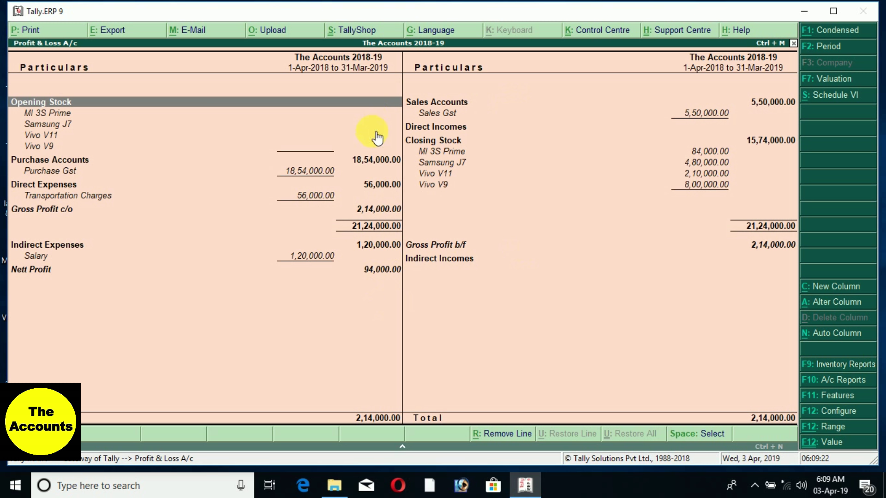
key("Escape")
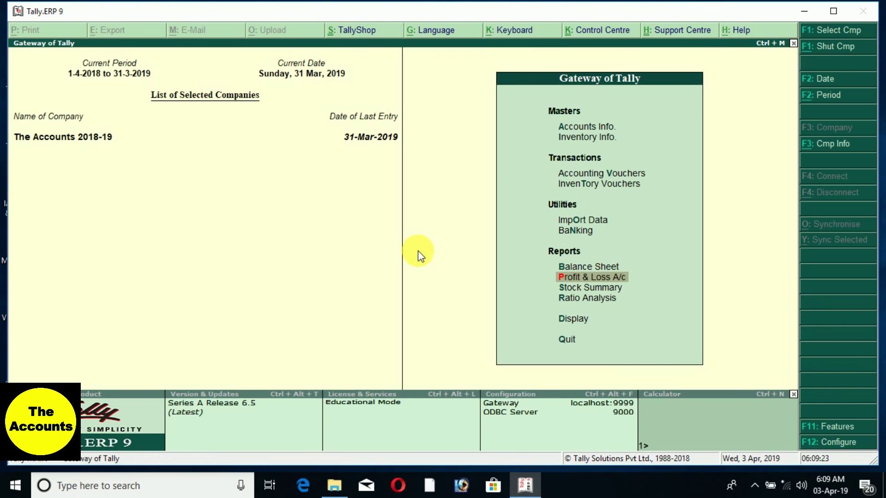
View the Balance Sheet of The Accounts 2018-19 as at 31-Mar-2019
key("b")
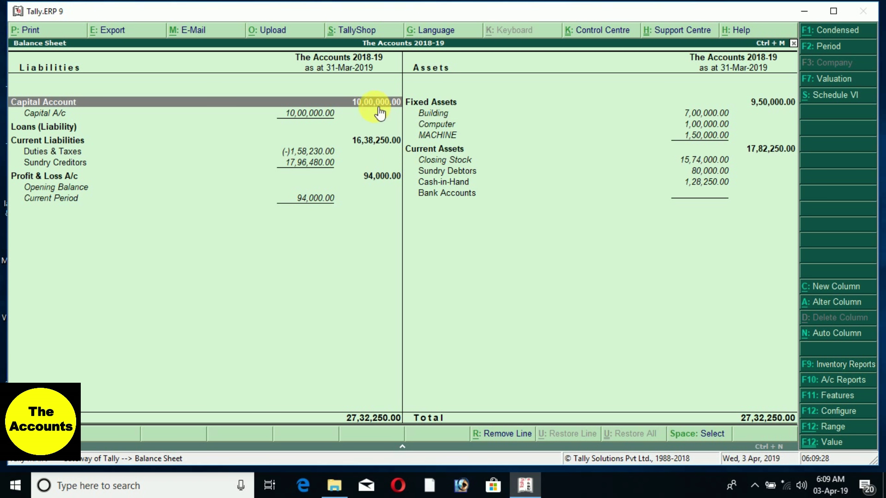
key("Escape")
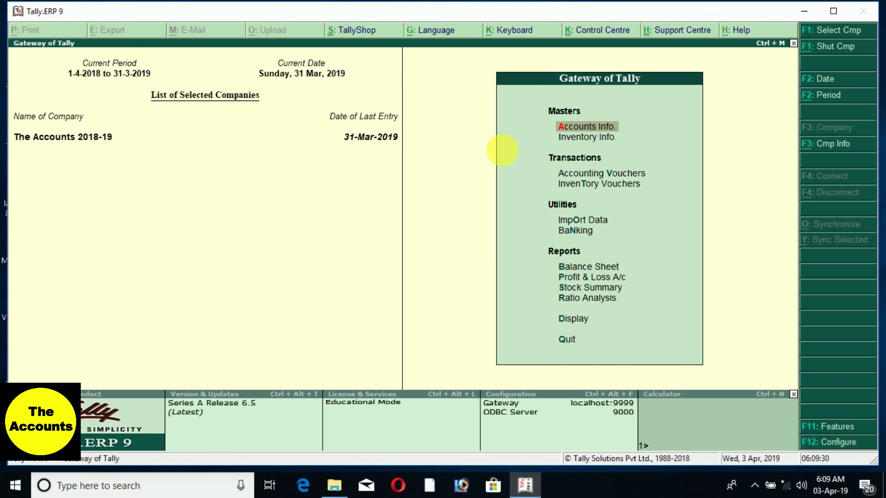
Record a journal voucher dated 31-Mar-2019 debiting Profit & Loss A/c and crediting Capital A/c with 94,000
key("v")
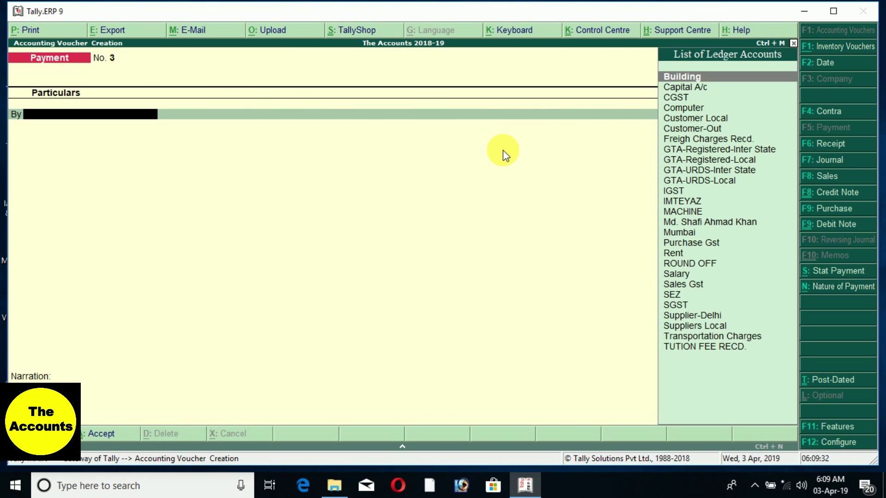
key("F7")
key("F2")
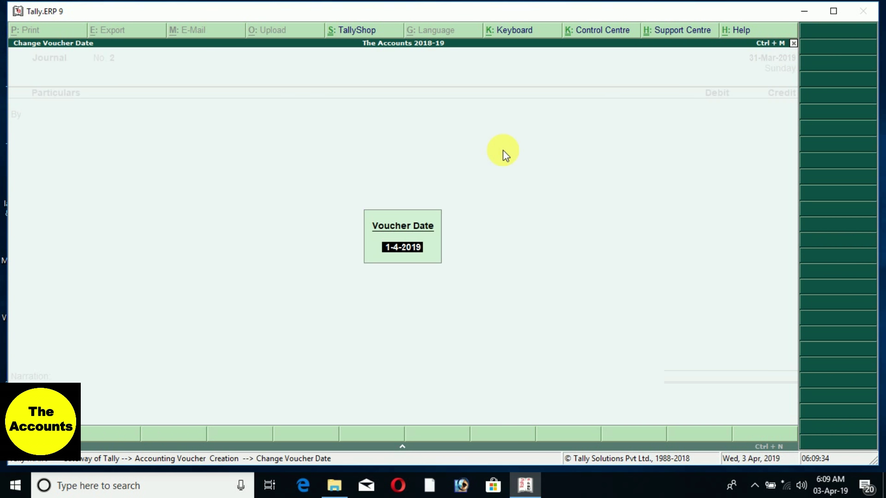
key("Escape")
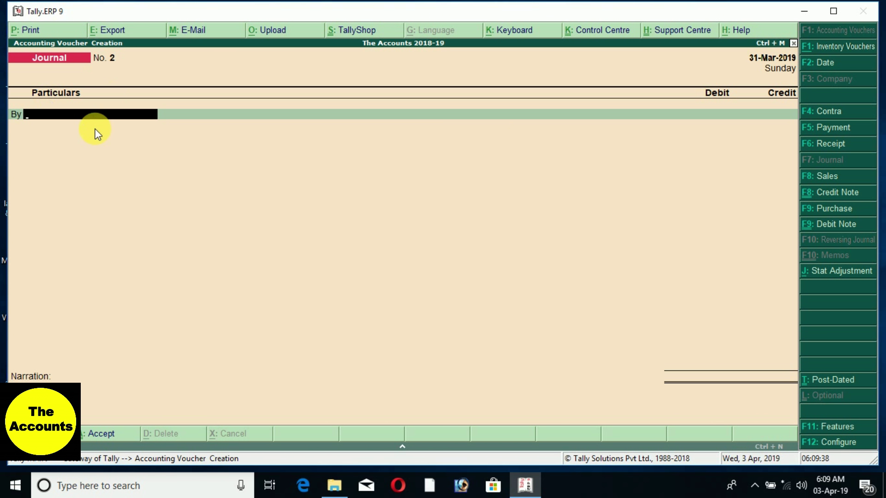
type("Prof")
key("Return")
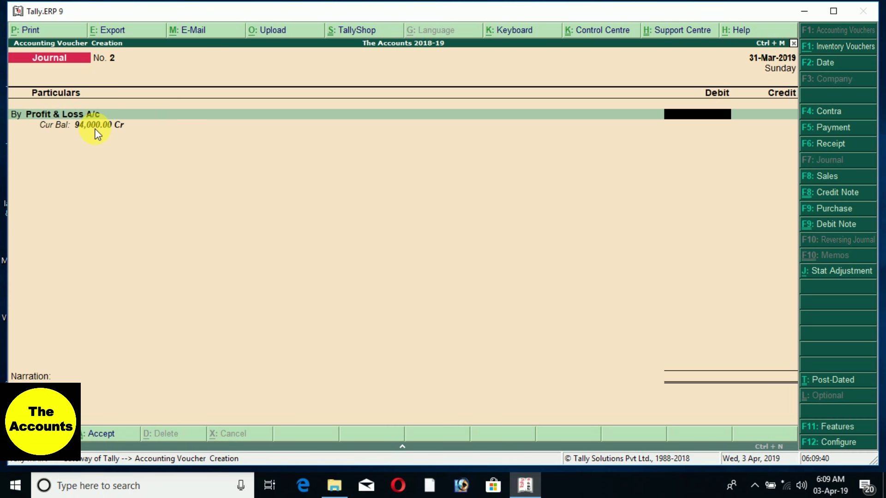
type("94000")
key("Return")
type("Cap")
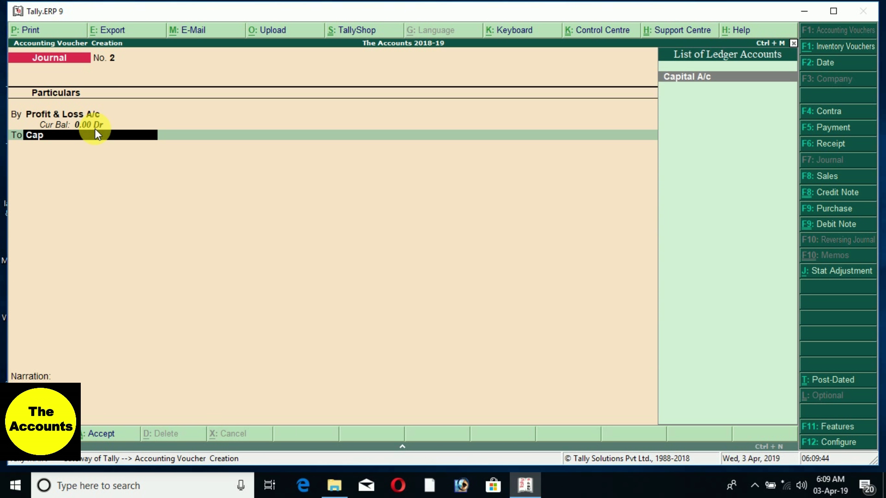
key("Return")
key("Return")
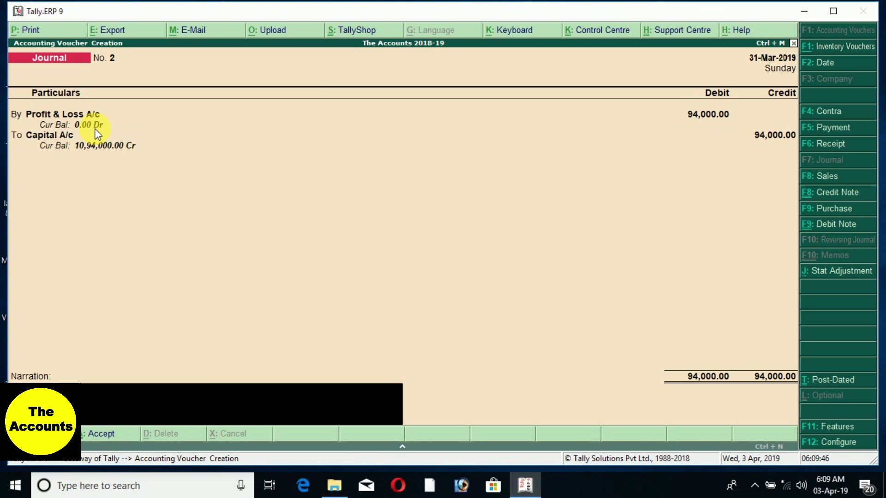
key("Return")
key("Return")
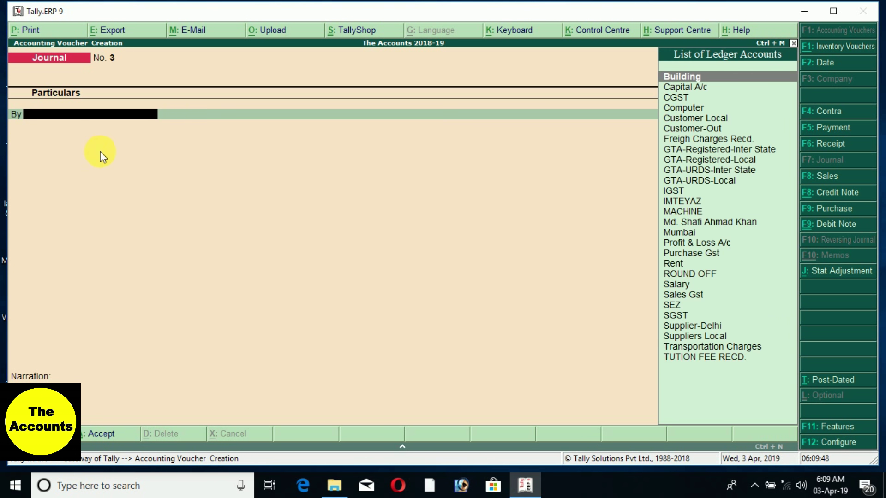
Check the profit transfer to Capital A/c in the detailed Balance Sheet, then return to the Gateway of Tally
key("Escape")
key("b")
key("alt+F1")
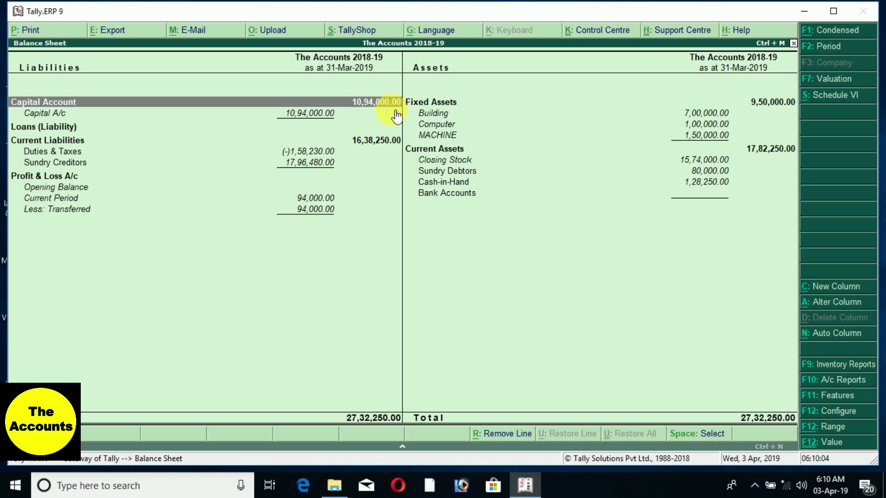
key("Escape")
key("Escape")
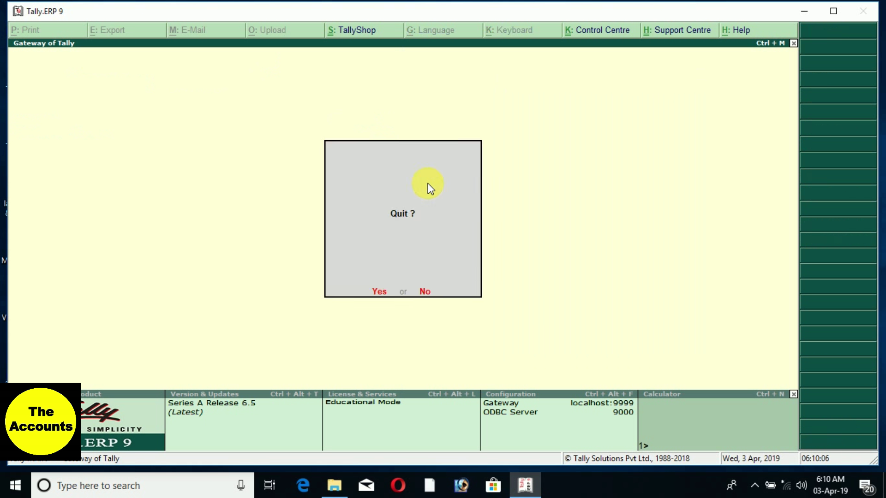
key("Escape")
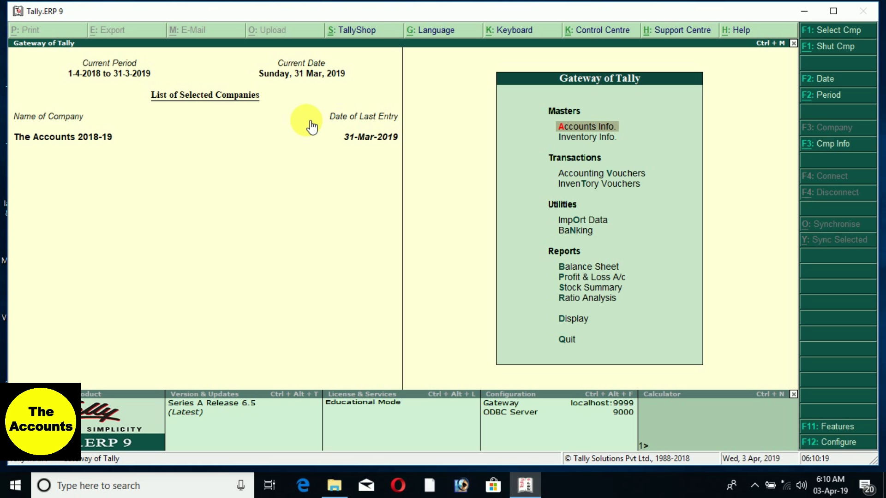
Change the current period to 1-4-2019 to 31-3-2020
key("alt+F2")
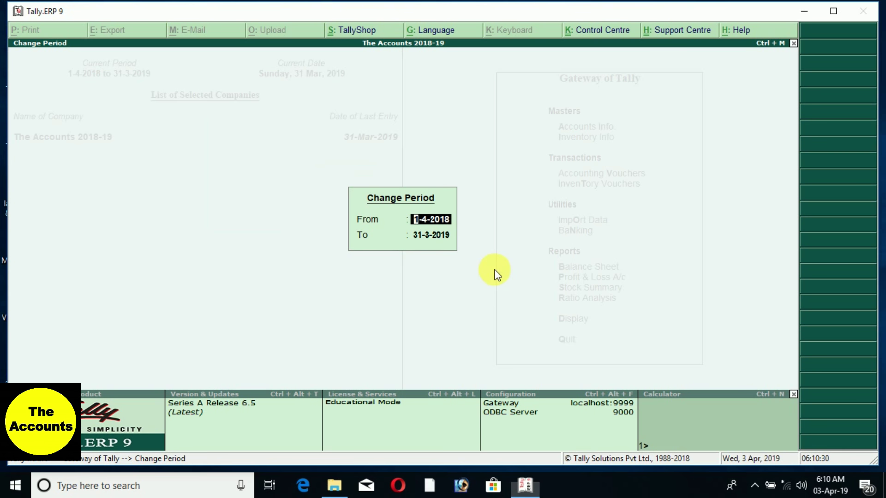
type("1-4-2019")
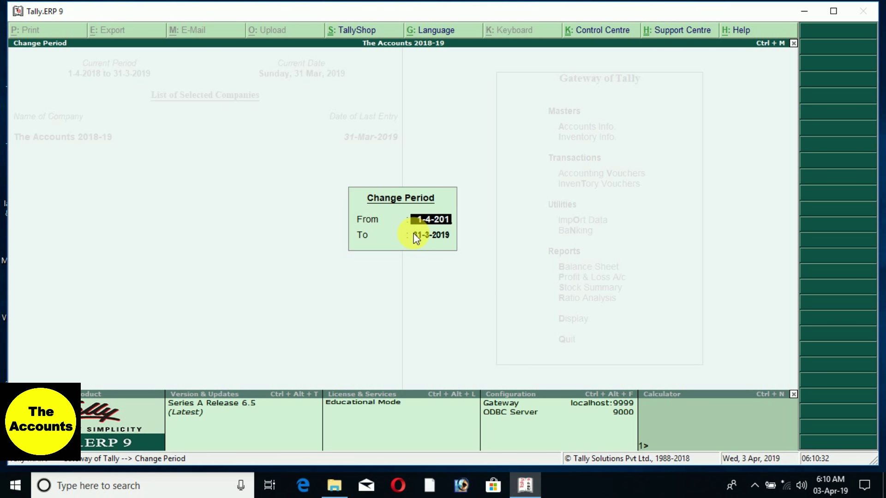
key("Return")
key("BackSpace")
key("BackSpace")
key("BackSpace")
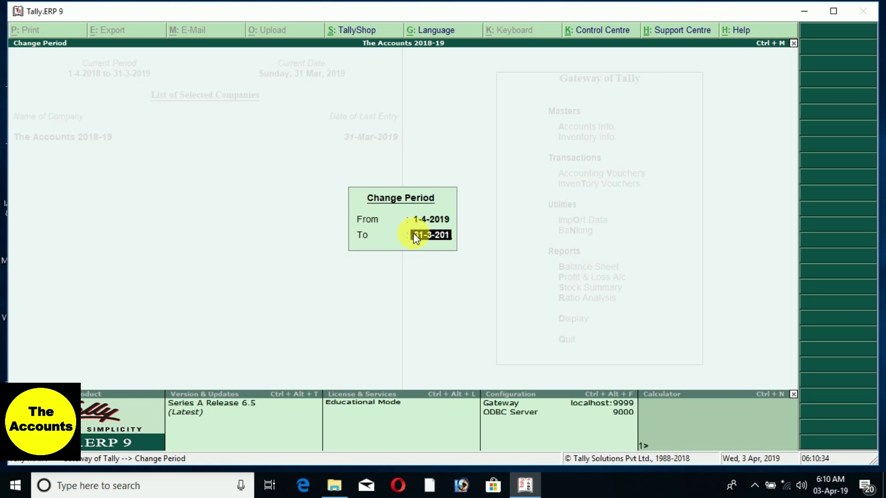
type("2")
key("BackSpace")
key("BackSpace")
type("020")
key("Return")
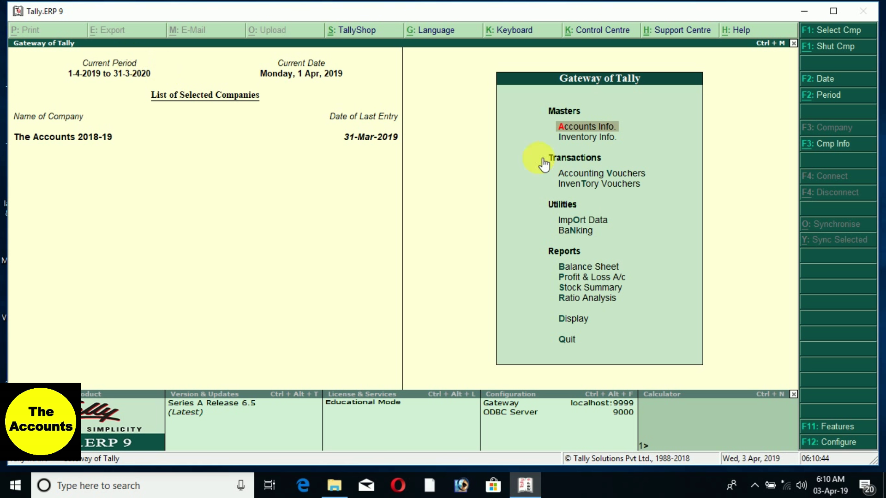
View the detailed Balance Sheet as at 1-Apr-2019 and look into the Capital A/c monthly summary
key("b")
key("alt+F1")
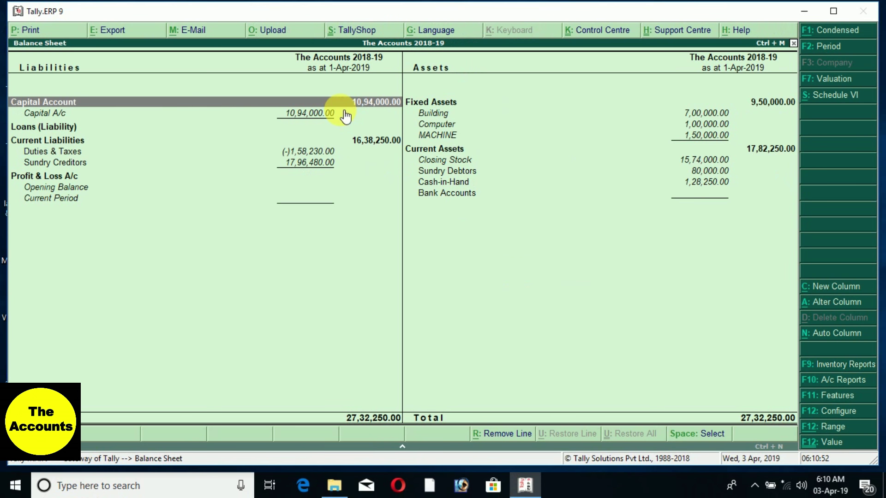
left_click(345, 115)
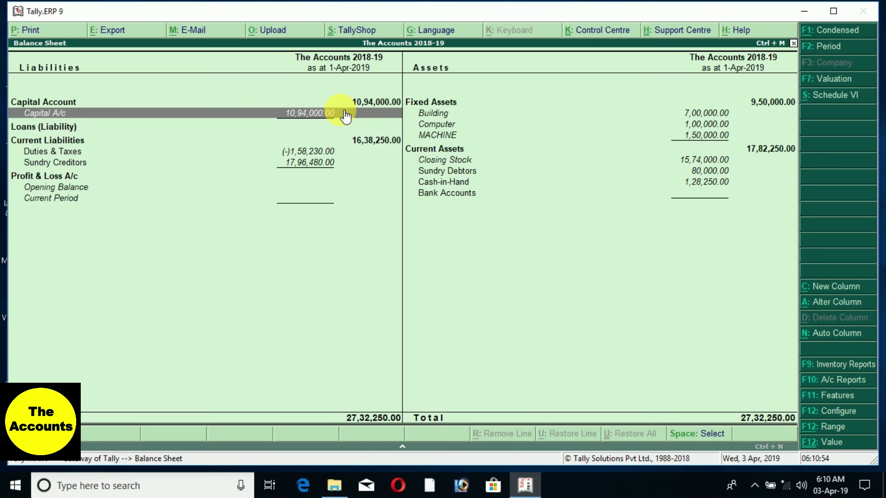
key("Return")
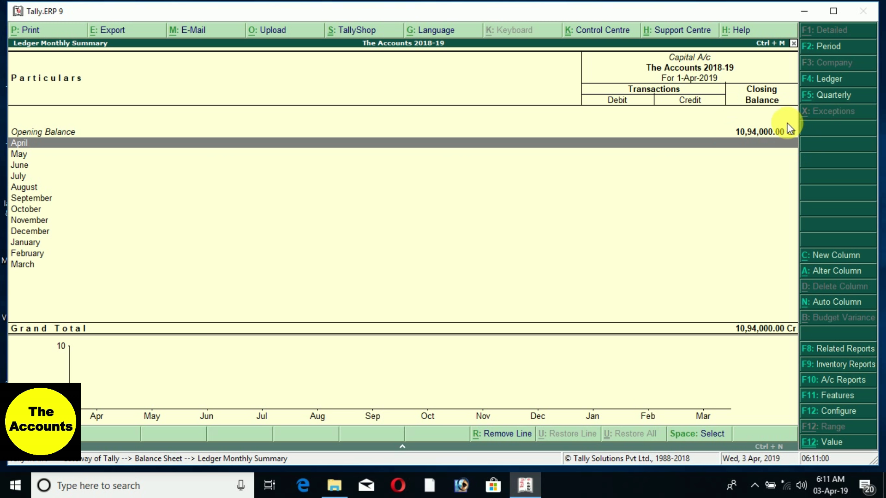
key("Escape")
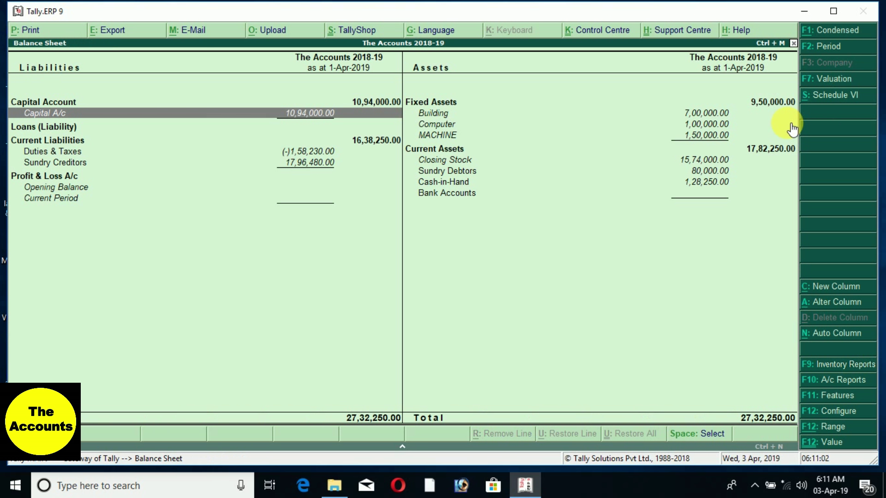
key("Escape")
key("Escape")
key("n")
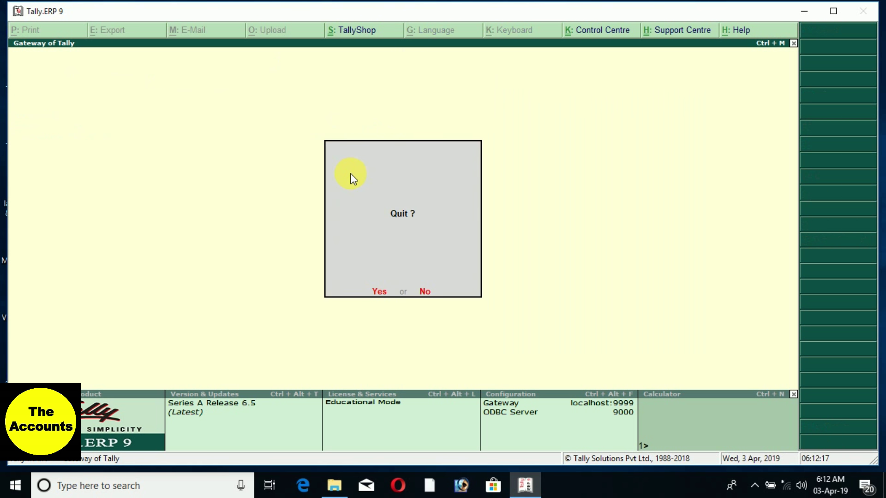
key("Escape")
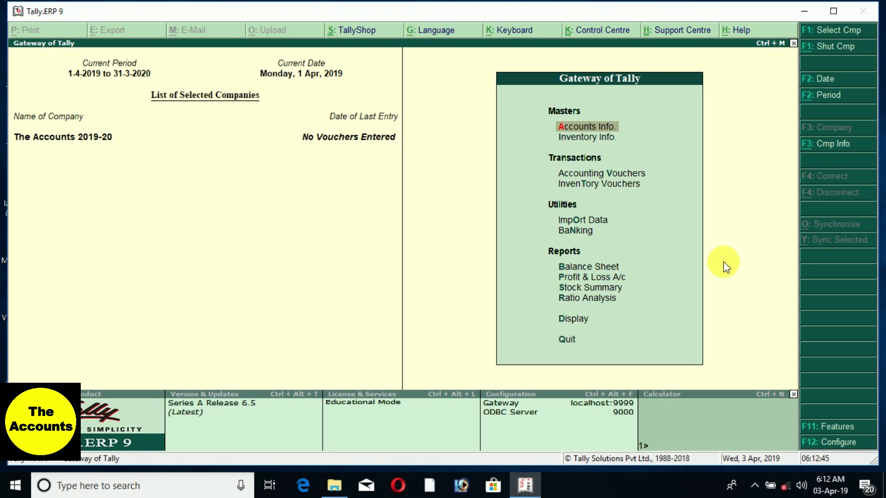
Shut The Accounts 2019-20 and select The Accounts 2018-19 from the list of companies
key("alt+F1")
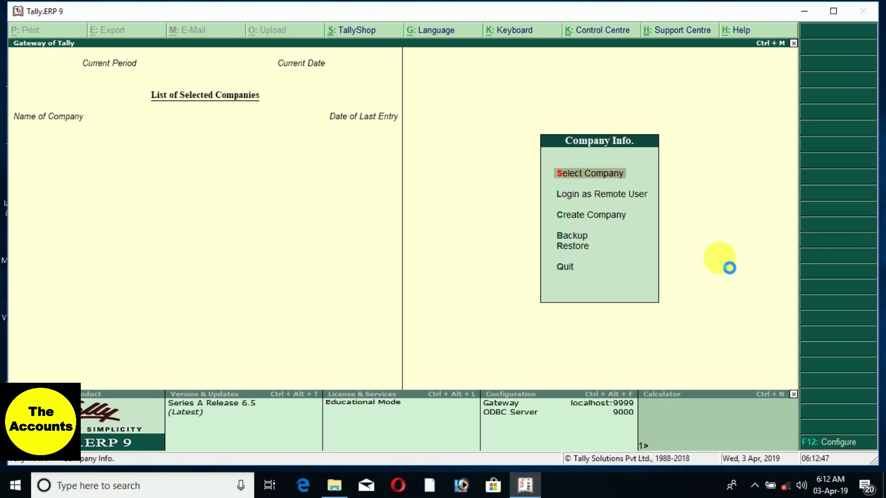
key("Return")
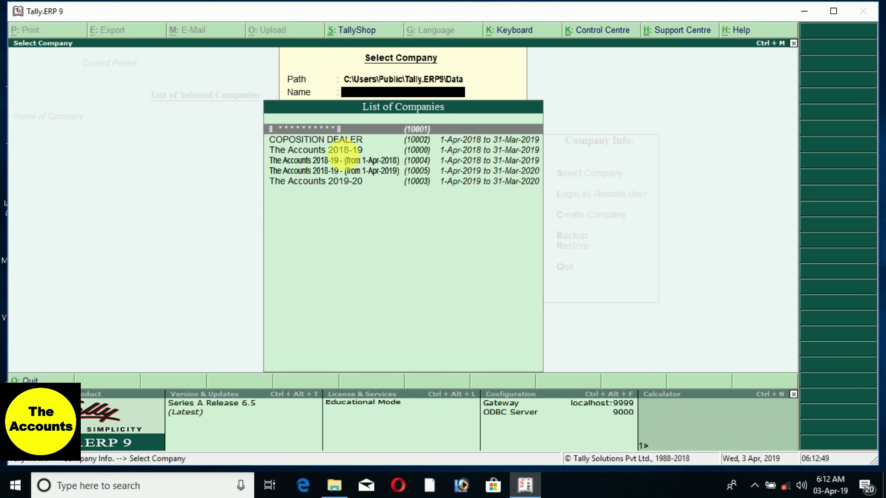
left_click(343, 150)
left_click(342, 151)
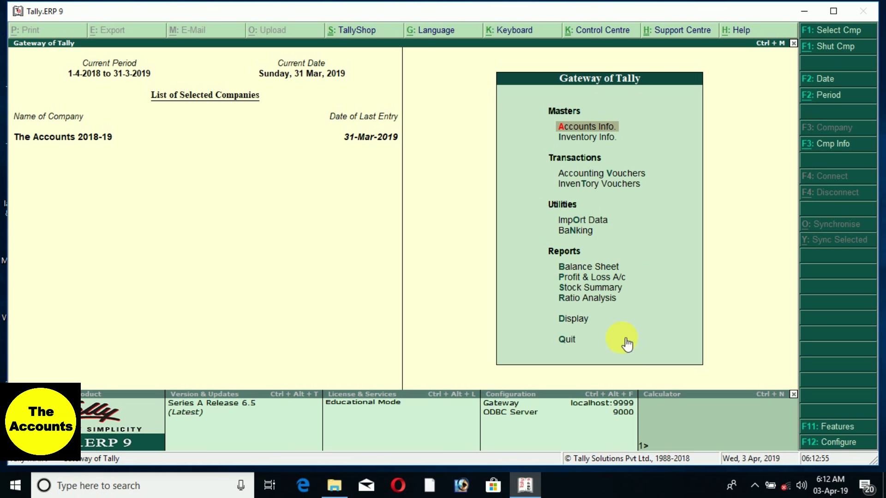
Display the List of Accounts for The Accounts 2018-19 and look through its ledgers
left_click(579, 322)
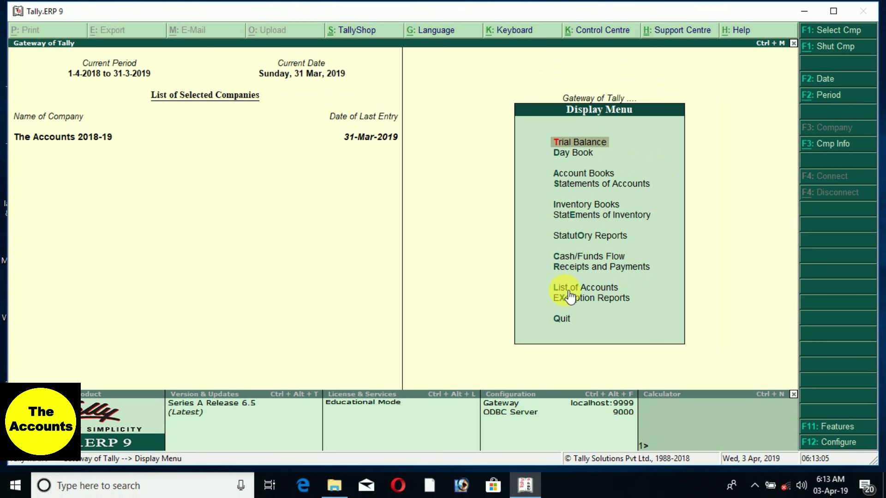
left_click(628, 290)
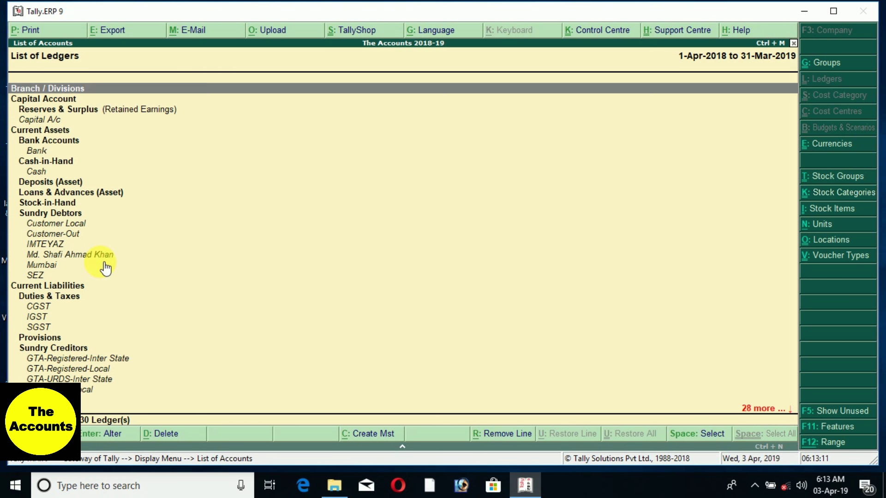
key("Down")
key("Down")
key("Down")
key("Down")
key("Down")
key("Down")
key("Down")
key("Down")
key("Down")
key("Down")
key("Down")
key("Down")
key("Down")
key("Down")
key("Down")
key("Down")
key("Down")
key("Down")
key("Down")
key("Down")
key("Down")
key("Down")
key("Down")
key("Down")
key("Down")
key("Down")
key("Down")
key("Down")
key("Down")
key("Down")
key("Down")
key("Down")
key("Down")
key("Down")
key("Down")
key("Down")
key("Down")
key("Down")
key("Down")
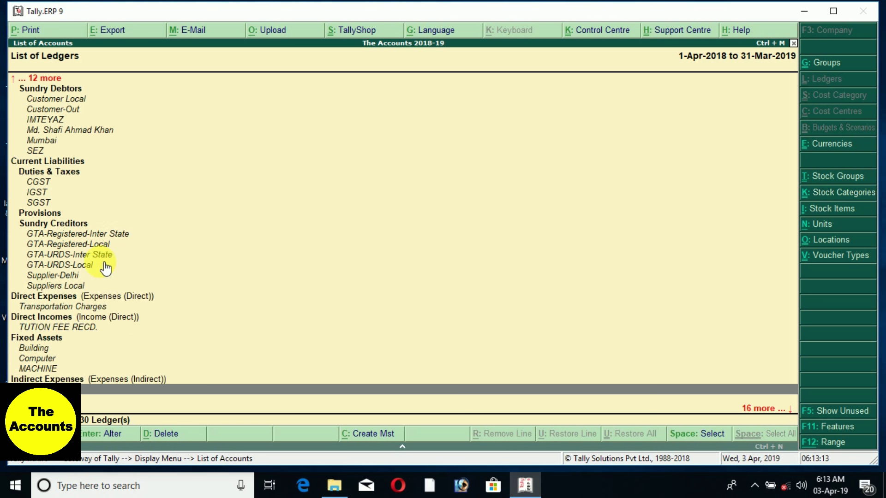
key("Home")
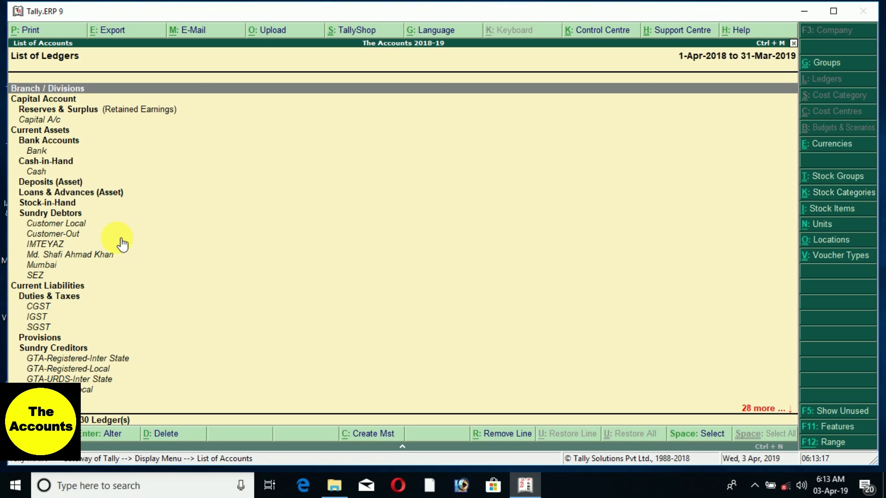
Set up exporting the List of Ledgers as XML (Data Interchange) to C:\Program Files\Tally\Tally.ERP9 as Master.xml, opening the exported folder
left_click(112, 31)
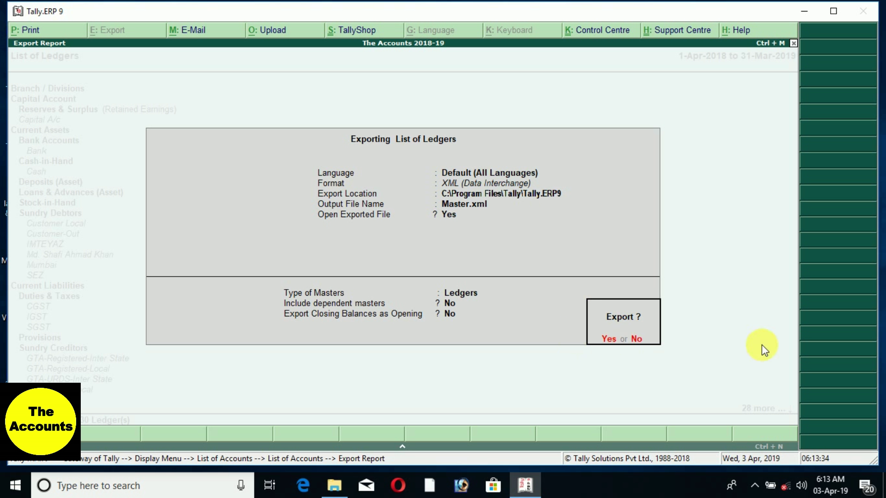
key("n")
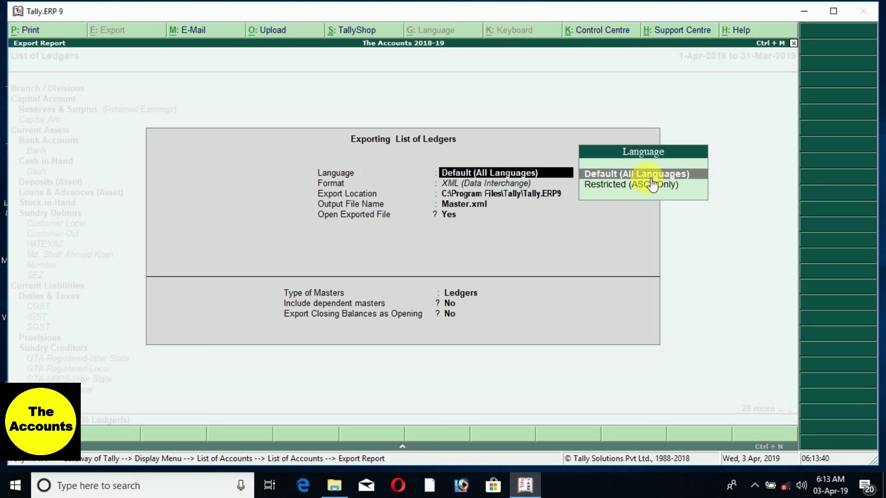
key("Return")
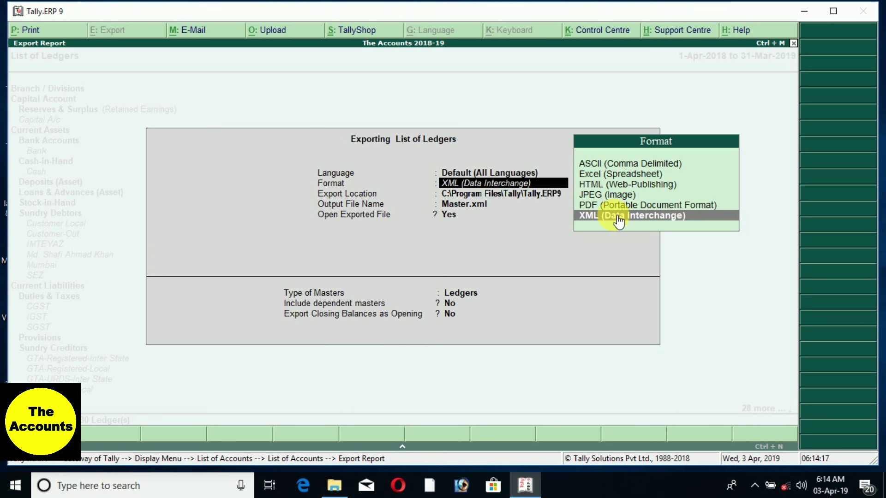
left_click(619, 218)
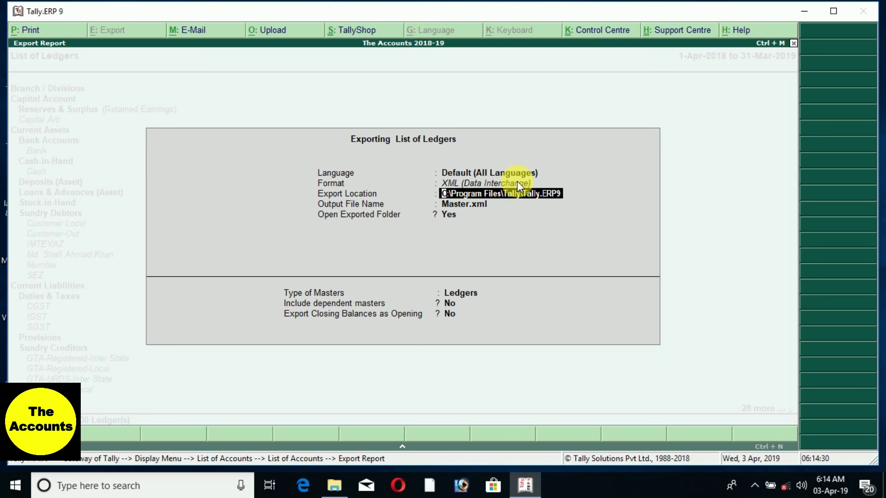
key("Return")
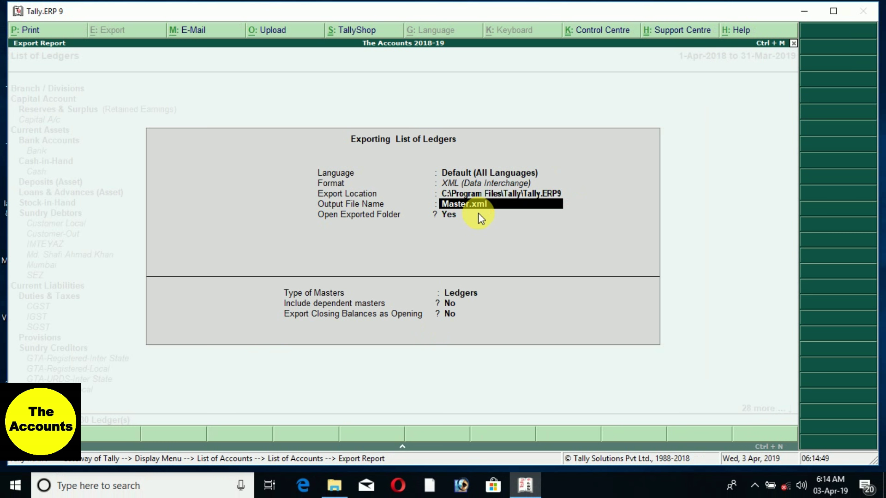
key("Return")
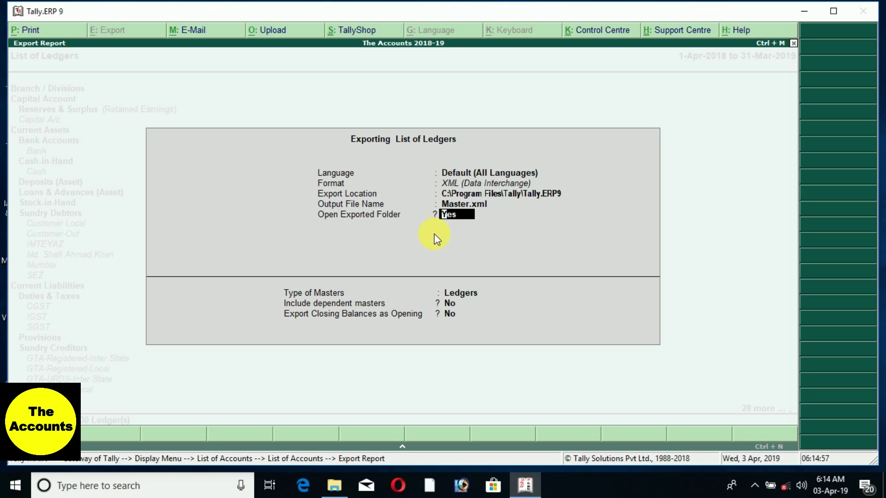
key("Return")
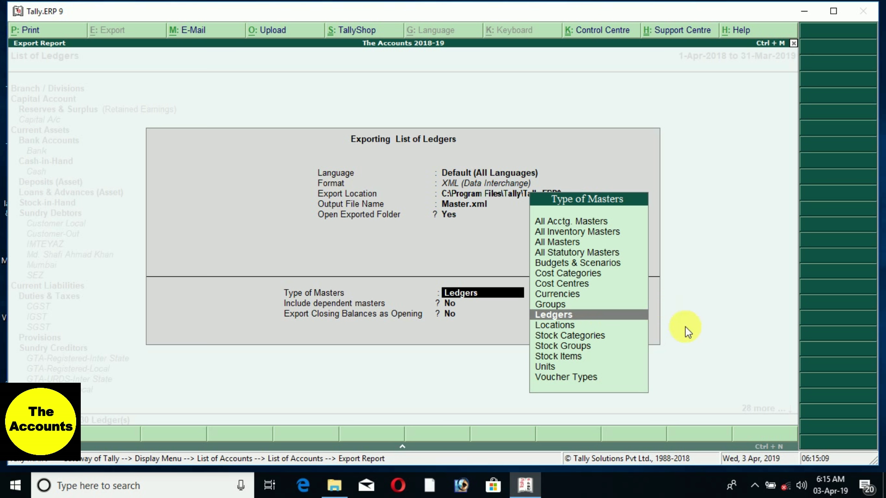
Export the Ledgers masters without dependent masters or closing balances as opening, overwriting the existing Master.xml
key("Return")
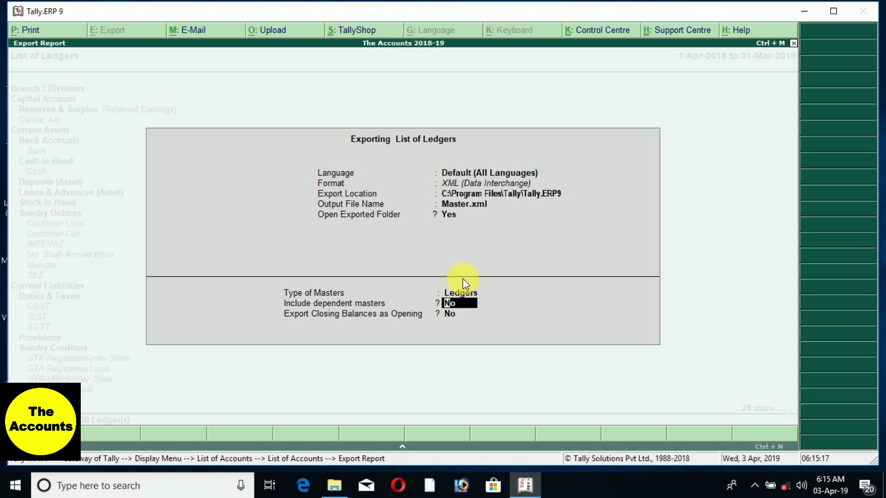
key("Return")
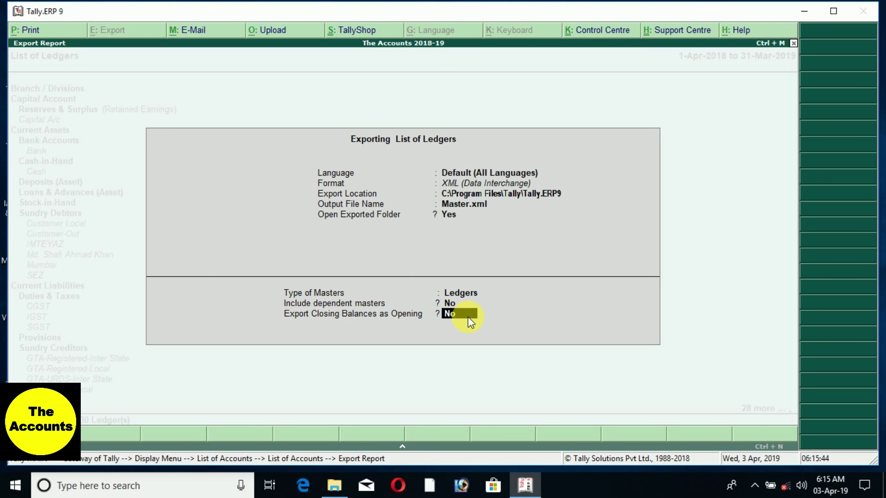
key("Return")
key("Return")
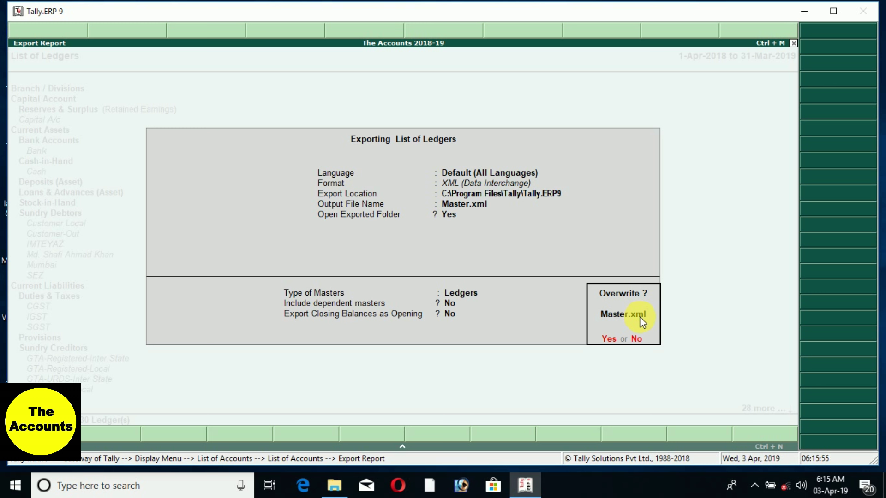
key("y")
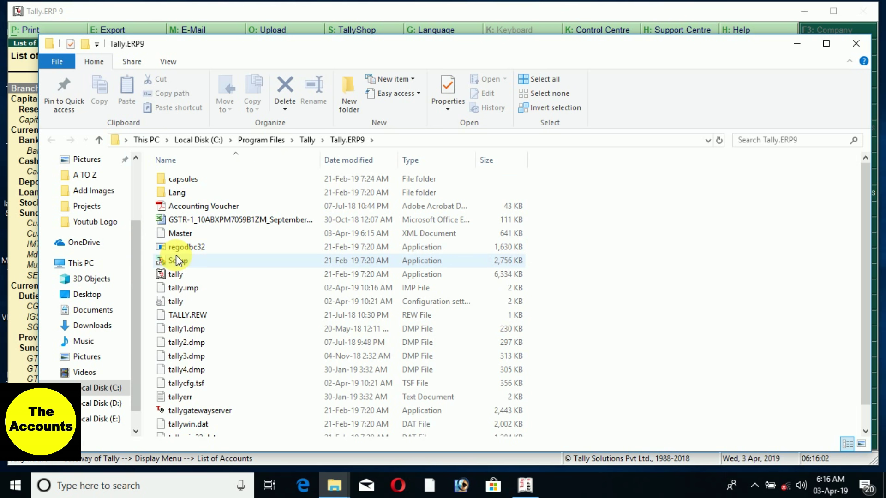
Return from the exported folder to Tally.ERP 9, leave the List of Accounts and switch to The Accounts 2019-20
key("alt+Tab")
key("Escape")
key("Escape")
key("Escape")
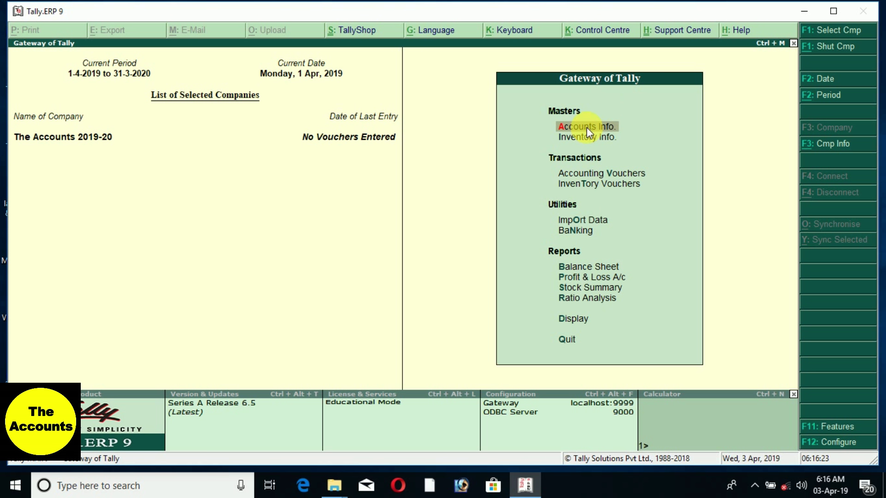
Check which ledgers are available for alteration in The Accounts 2019-20
left_click(586, 127)
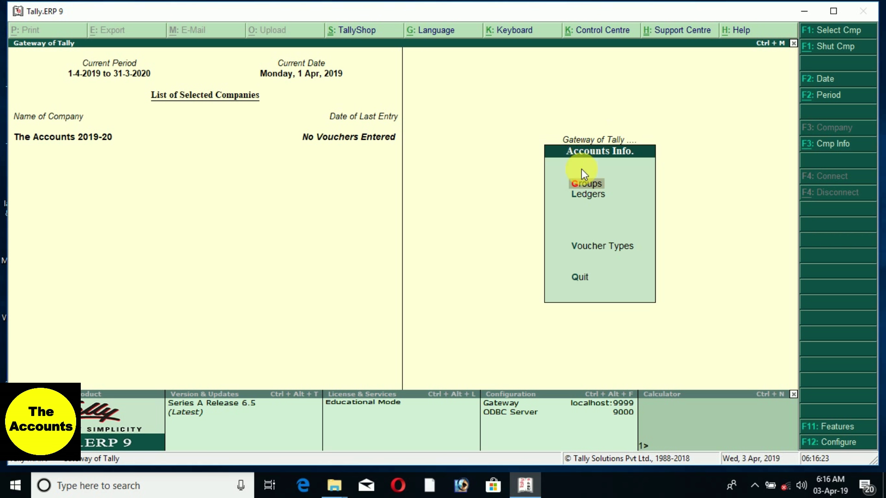
left_click(582, 194)
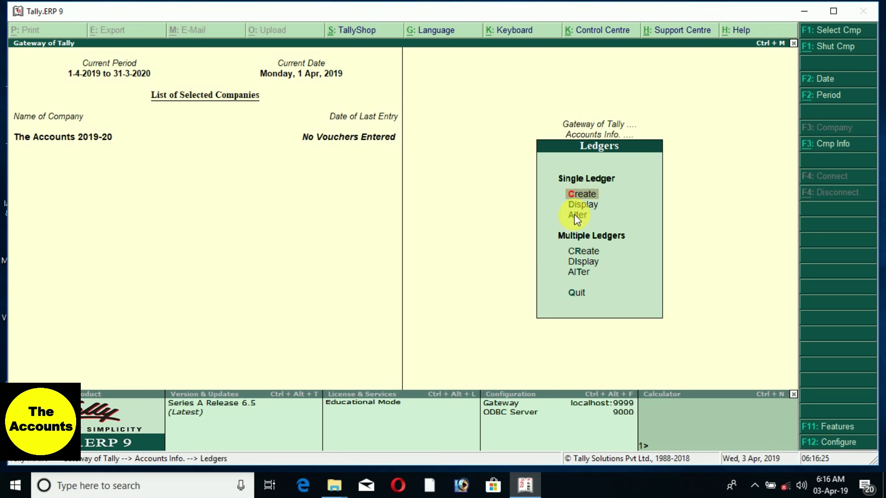
left_click(576, 216)
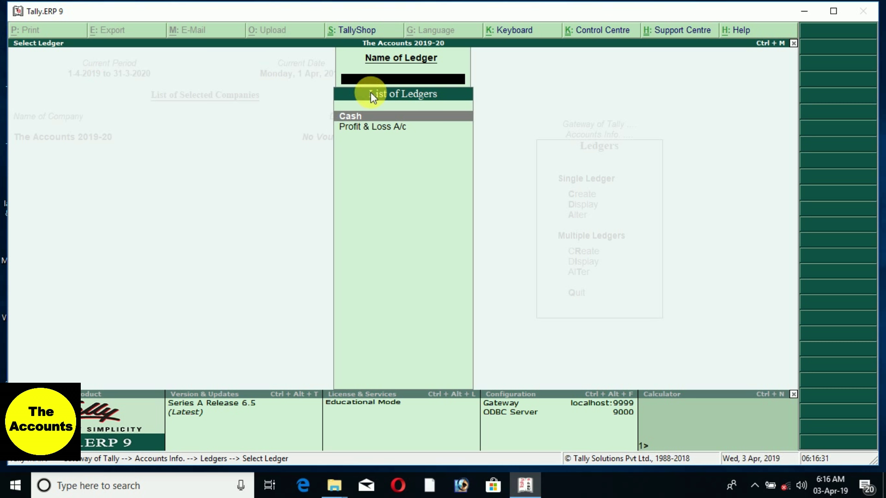
key("Escape")
key("Escape")
key("Escape")
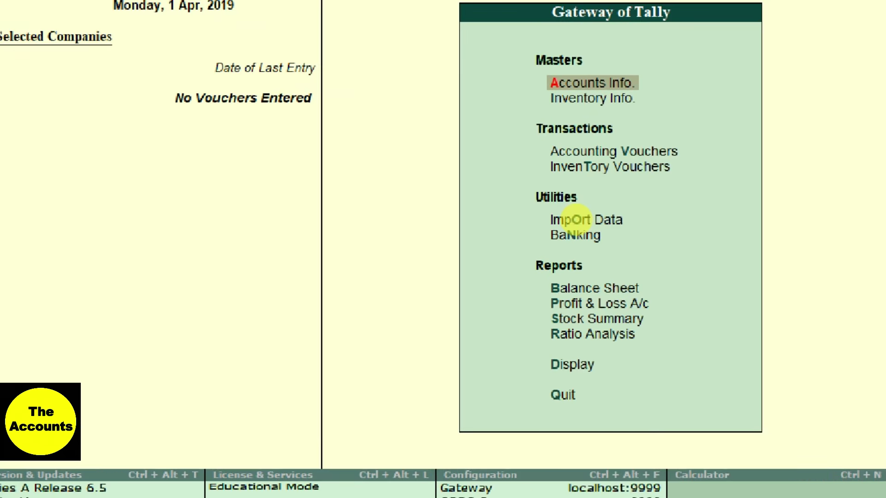
Import the masters from master.xml into The Accounts 2019-20, treating already existing entries with Ignore Duplicates
left_click_drag(531, 200, 665, 243)
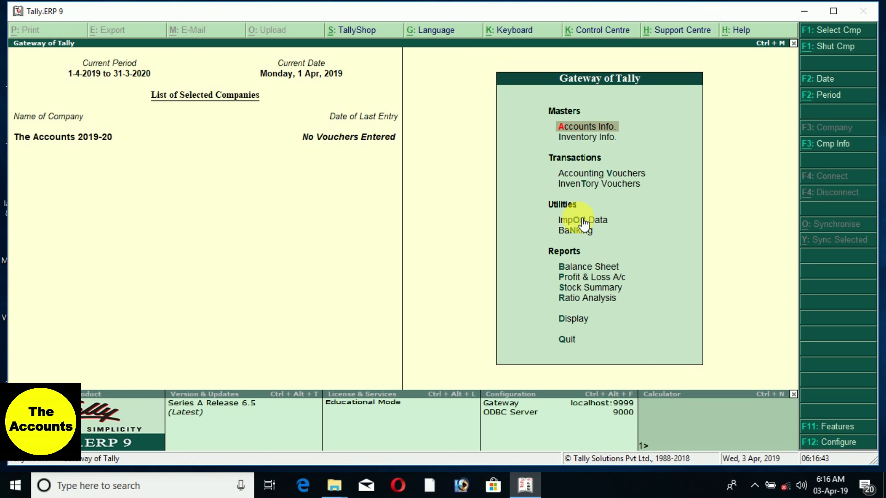
left_click(565, 219)
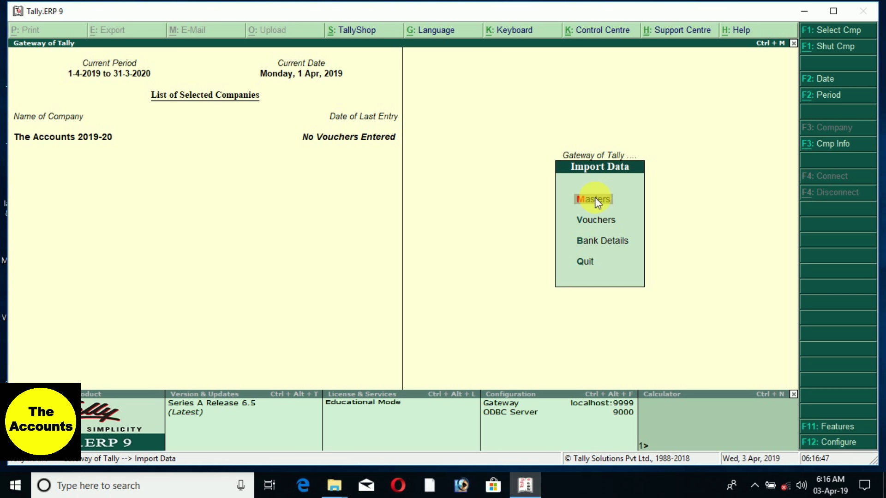
left_click(595, 199)
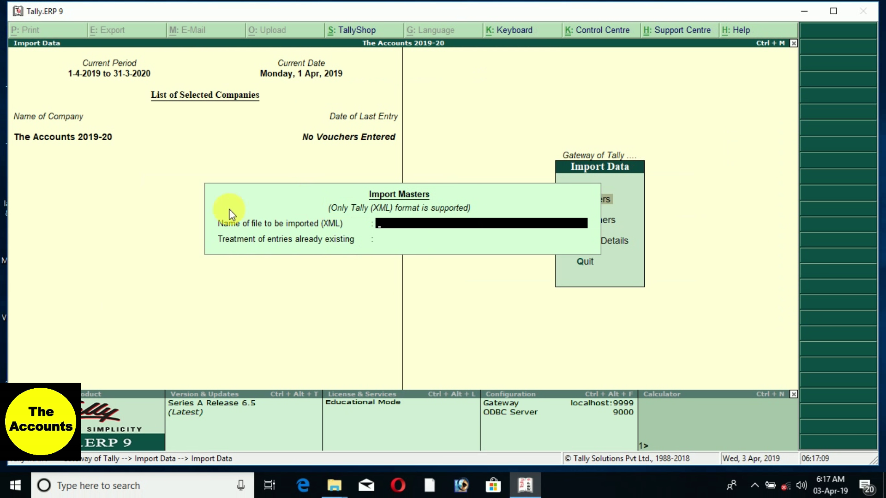
type("er.xml")
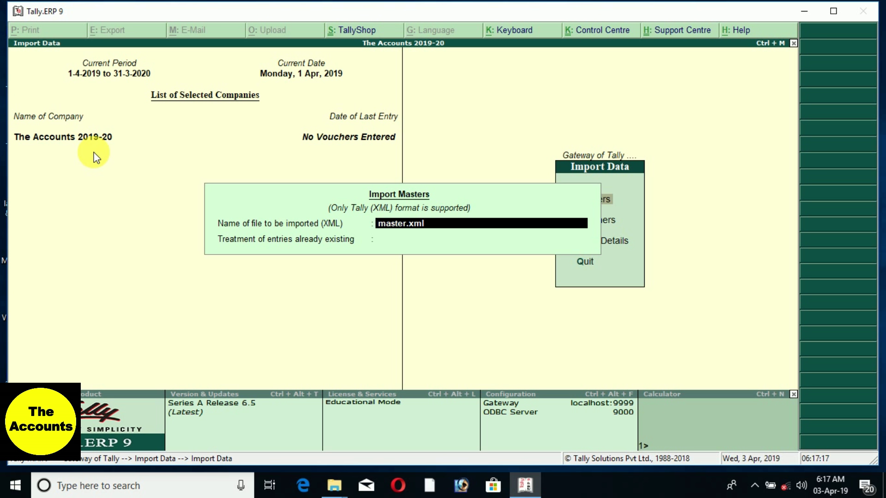
key("Return")
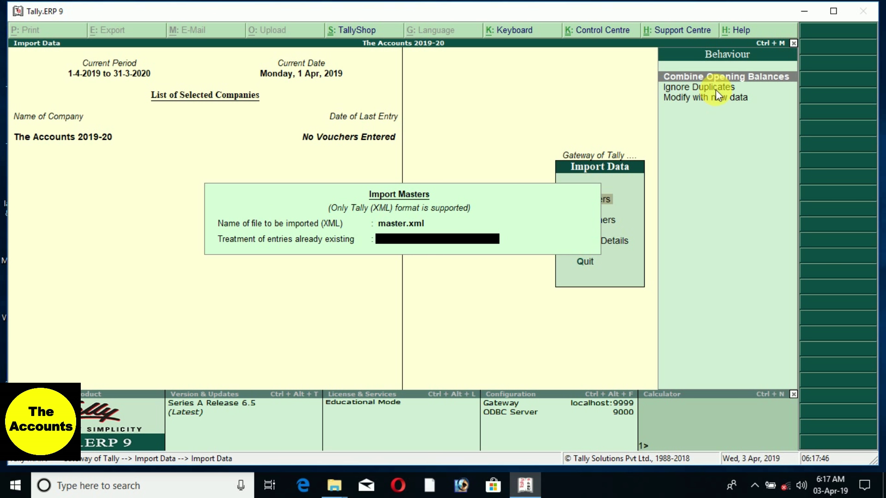
left_click(717, 76)
left_click(716, 89)
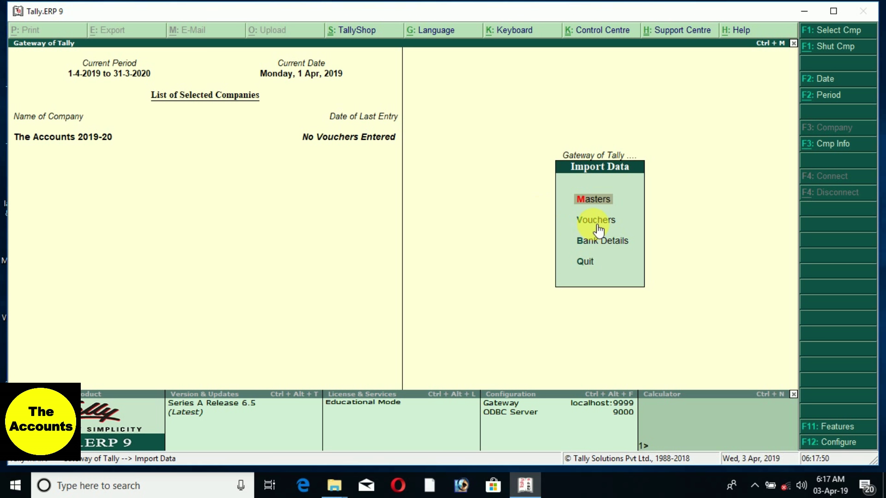
Look through the full list of ledgers in The Accounts 2019-20 and check the company's Balance Sheet
key("Escape")
left_click(602, 134)
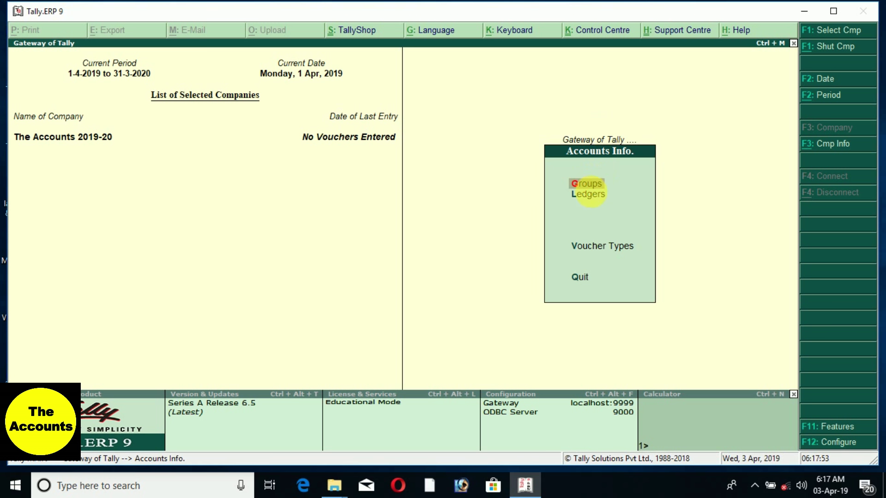
left_click(588, 193)
left_click(579, 216)
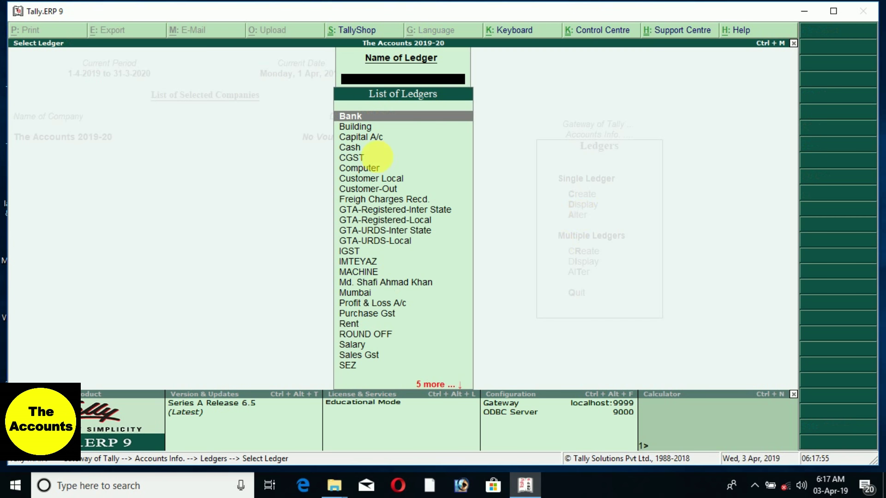
key("Down")
key("Down")
key("Down")
key("Down")
key("Down")
key("Down")
key("Down")
key("Down")
key("Down")
key("Down")
key("Down")
key("Down")
key("Down")
key("Down")
key("Down")
key("Down")
key("Down")
key("Down")
key("Down")
key("Down")
key("Up")
key("Up")
key("Up")
key("Up")
key("Up")
key("Up")
key("Up")
key("Up")
key("Up")
key("Up")
key("Up")
key("Up")
key("Up")
key("Up")
key("Up")
key("Up")
key("Up")
key("Up")
key("Up")
key("Up")
key("Up")
key("Up")
key("Up")
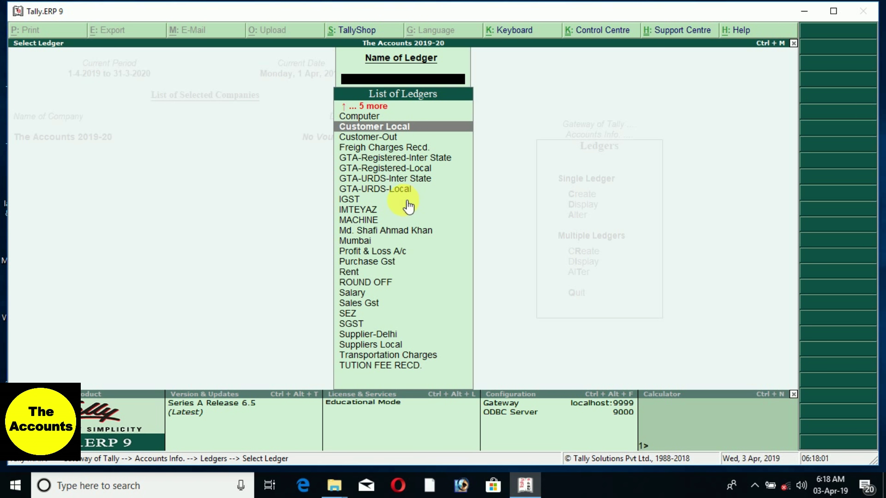
key("Escape")
key("Escape")
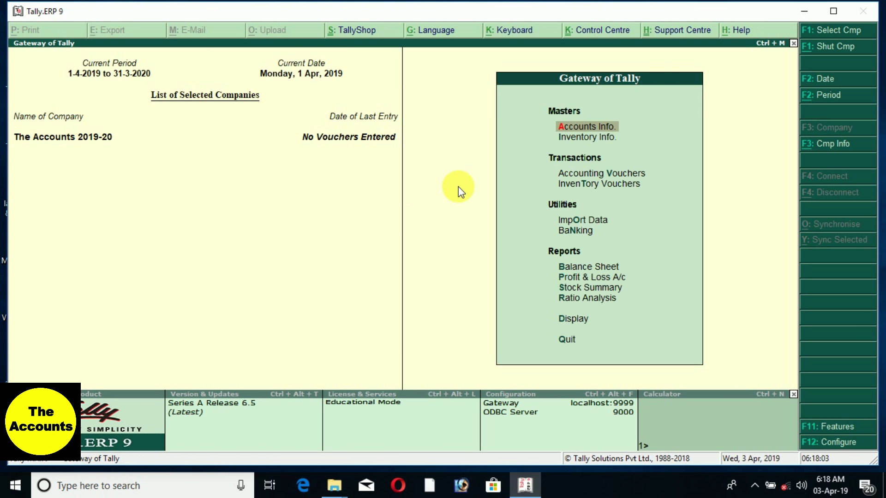
key("b")
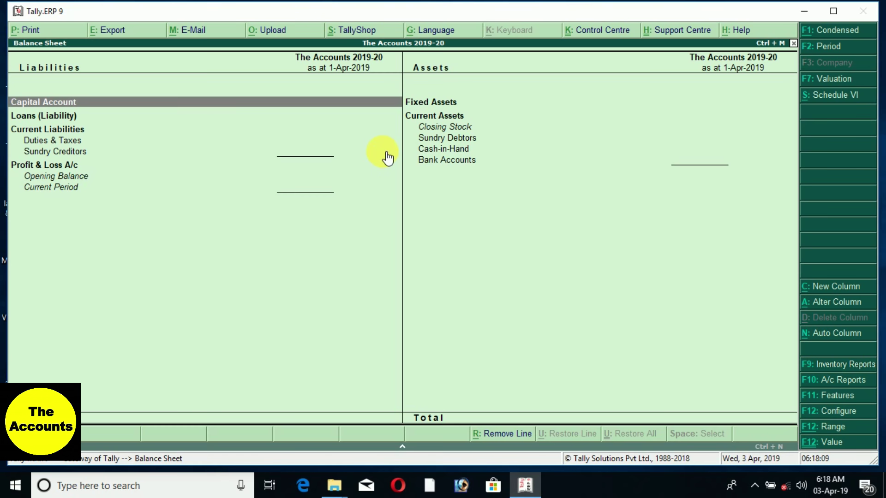
key("Escape")
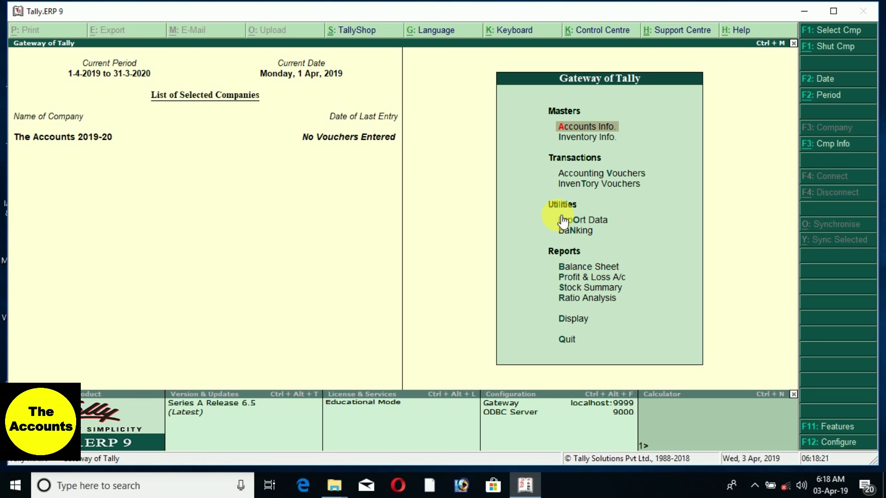
Shut The Accounts 2019-20 and load The Accounts 2018-19
key("alt+F3")
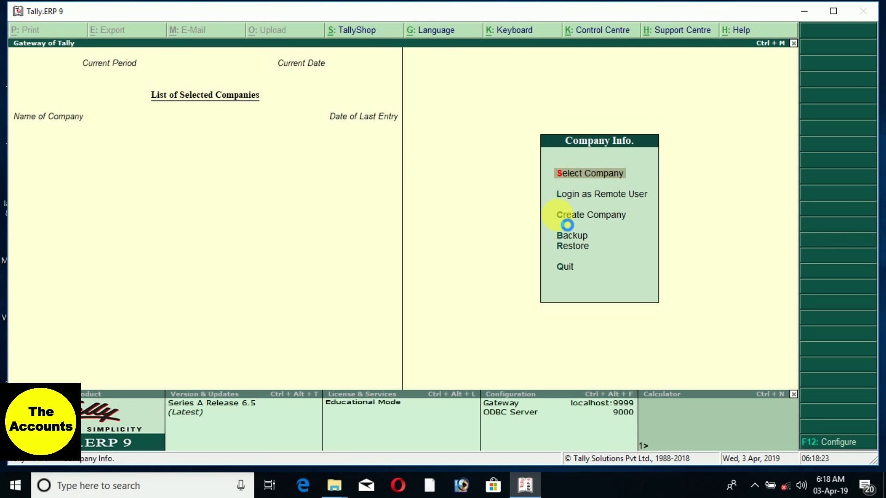
key("Return")
key("Return")
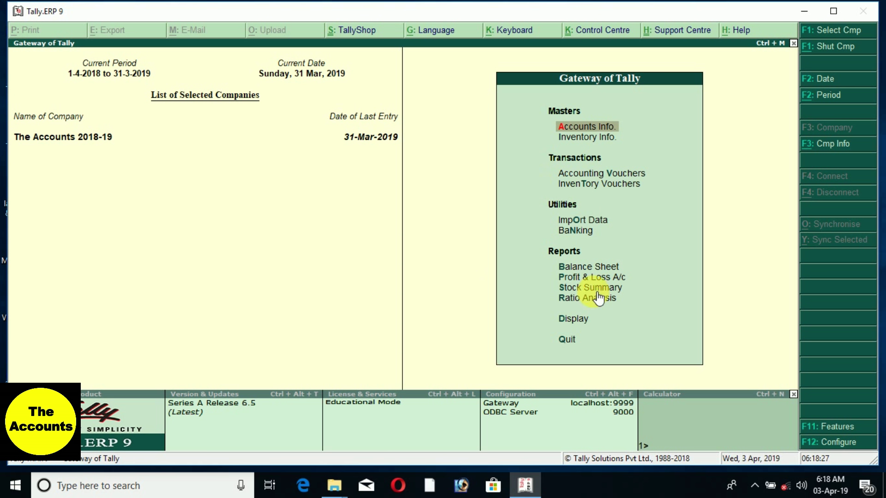
Display the List of Accounts for The Accounts 2018-19 and switch it to stock items
left_click(575, 320)
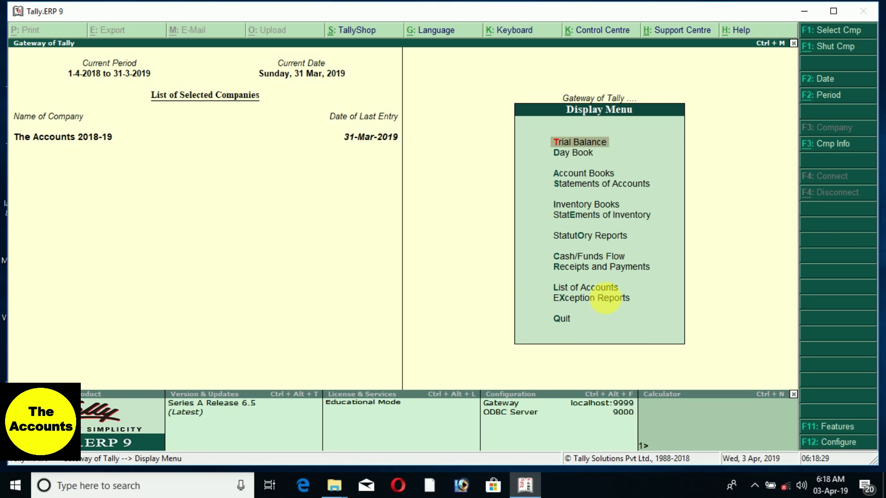
left_click(579, 290)
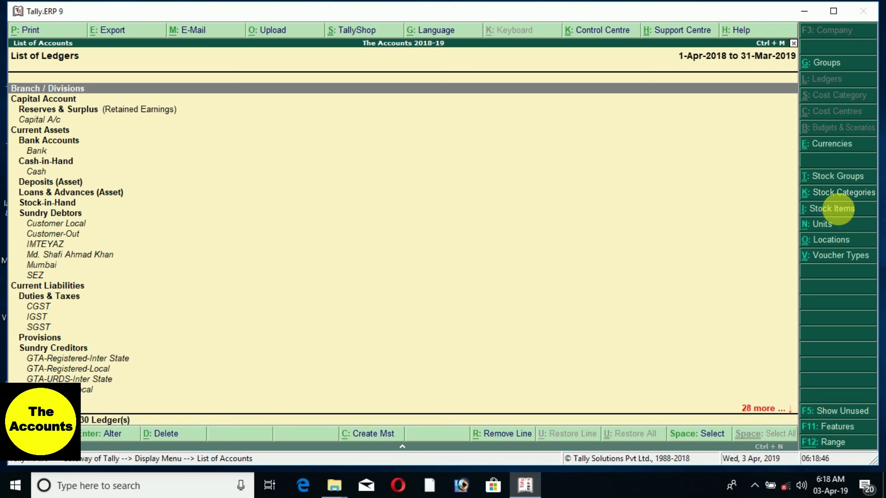
left_click(843, 212)
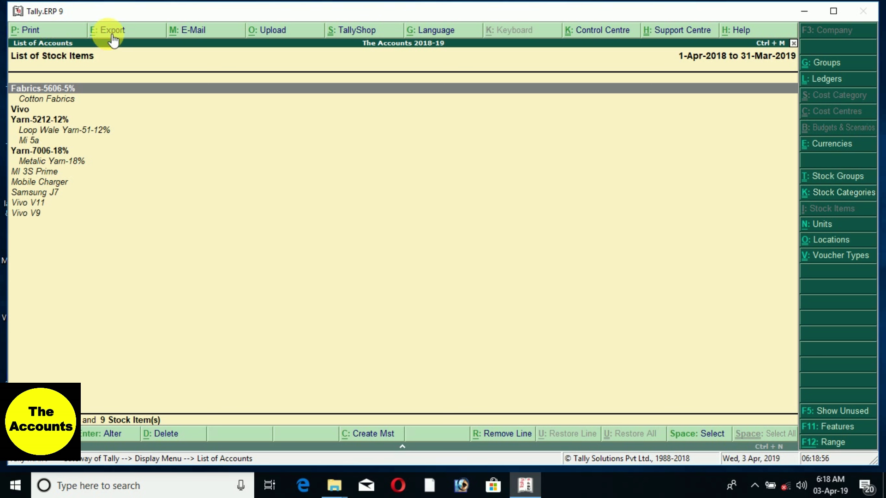
Export the stock items of The Accounts 2018-19 in XML format to shafi.xml, without dependent masters or closing balances as opening
left_click(111, 32)
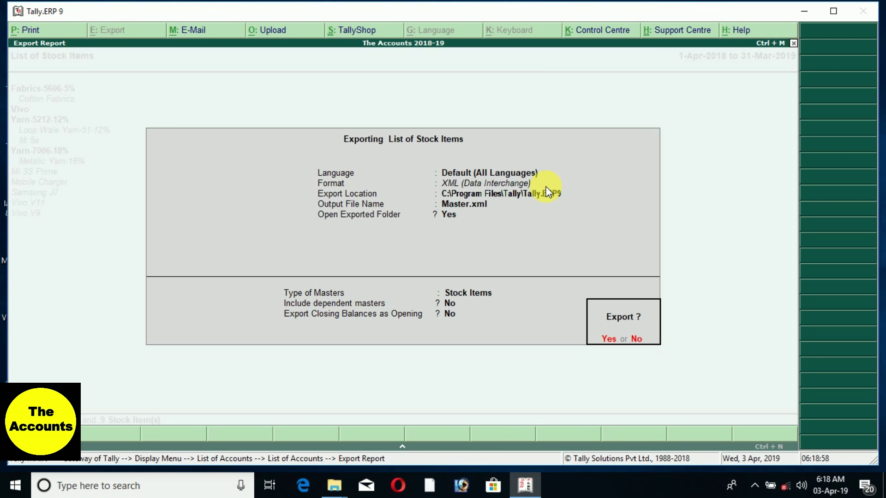
key("n")
key("Return")
key("Return")
key("Return")
type("shafi.xml")
key("Return")
key("Return")
key("Return")
key("Return")
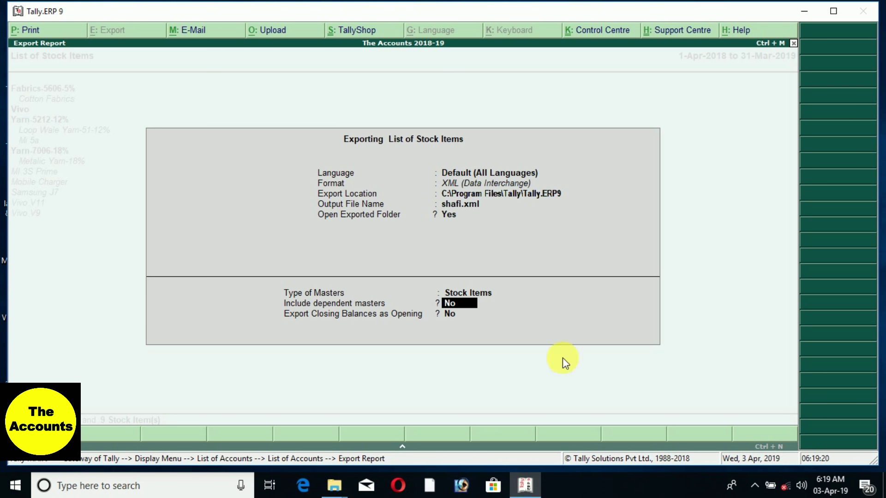
key("Return")
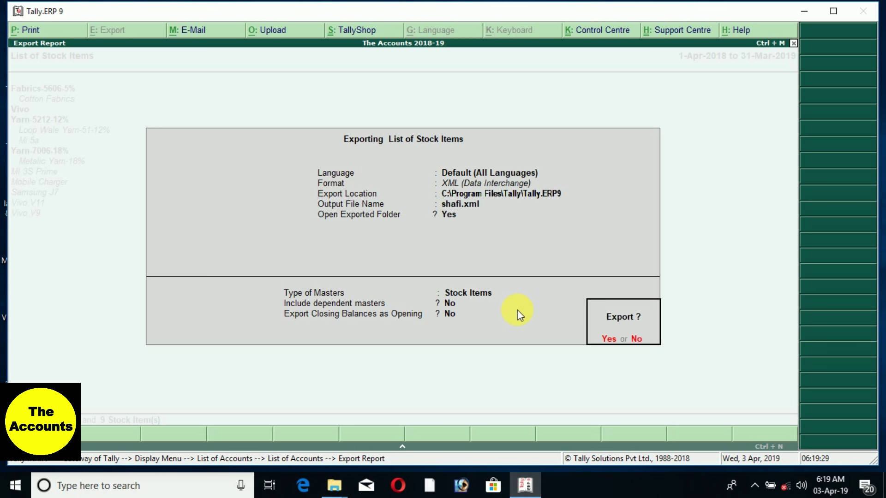
key("Return")
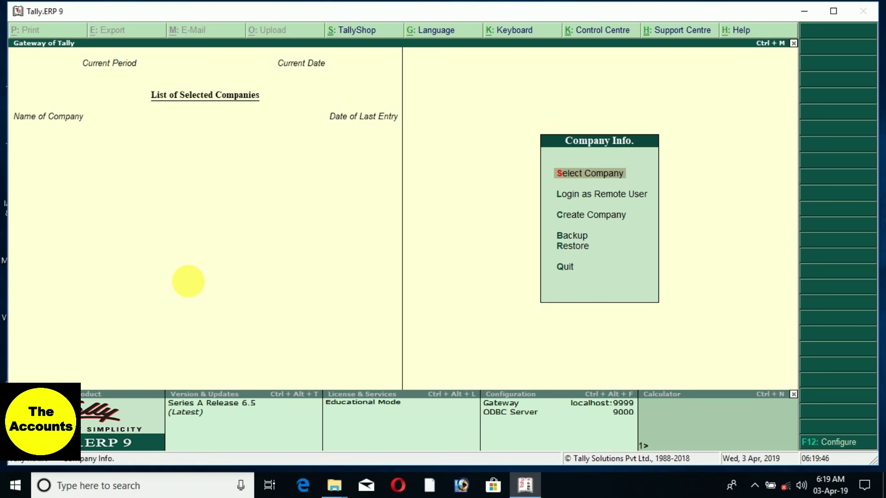
Load the company The Accounts 2019-20
key("Return")
key("Down")
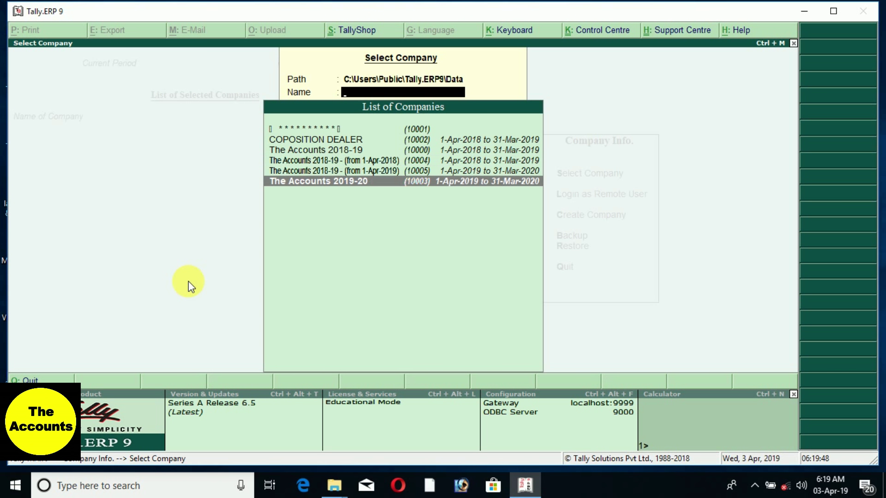
key("Return")
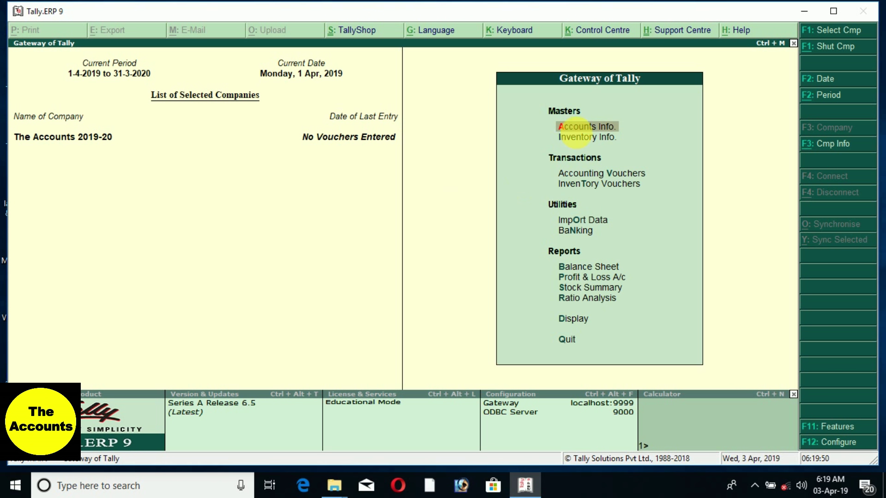
Check which stock item options are available in the inventory masters of The Accounts 2019-20
left_click(576, 137)
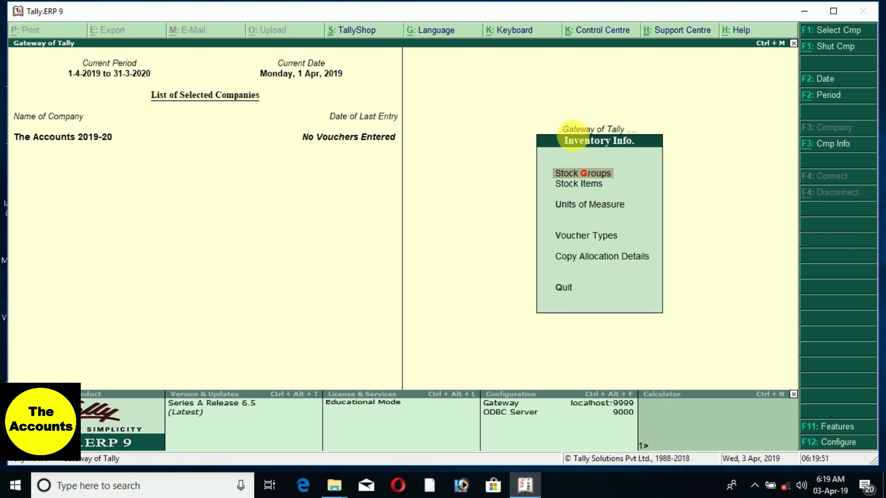
left_click(590, 184)
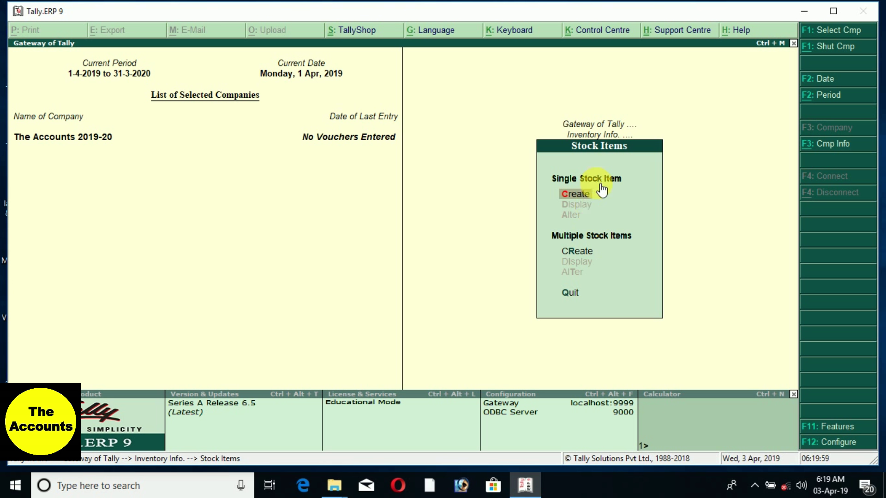
key("Escape")
key("Escape")
key("Escape")
key("Escape")
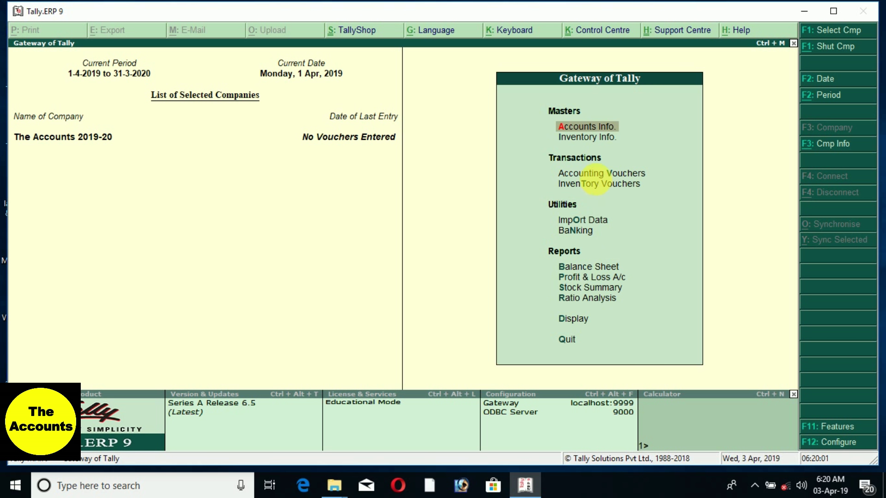
Import the masters from shafi.xml into The Accounts 2019-20, treating already existing entries with Ignore Duplicates
left_click(592, 222)
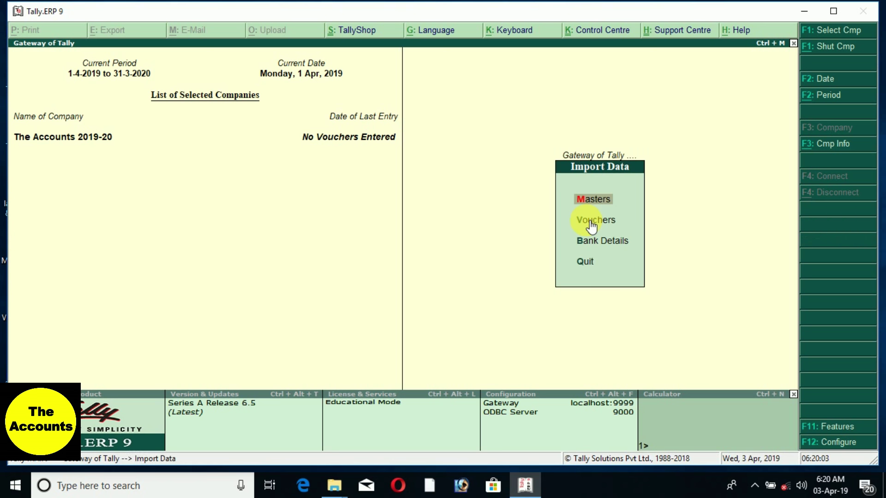
left_click(590, 204)
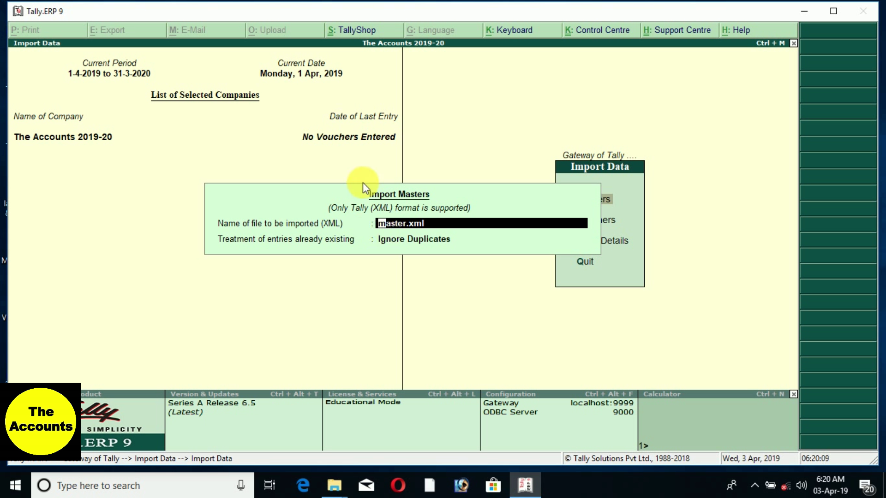
type("shafi.xml")
key("Return")
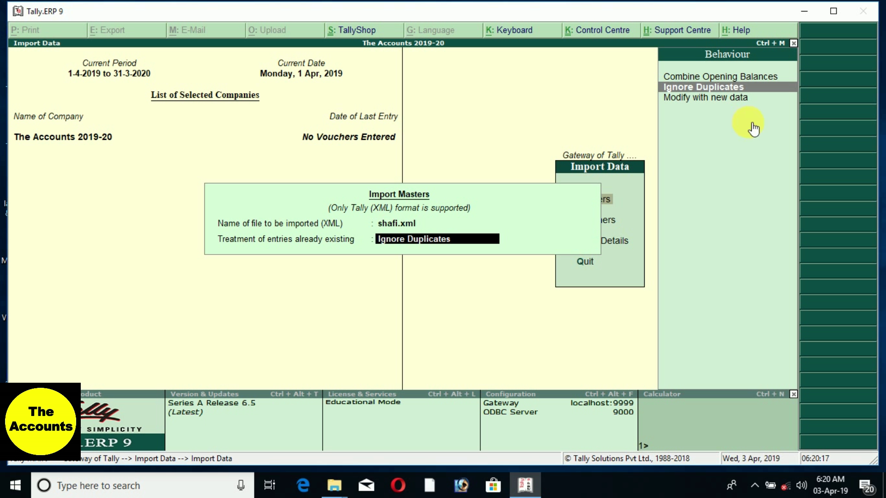
key("Return")
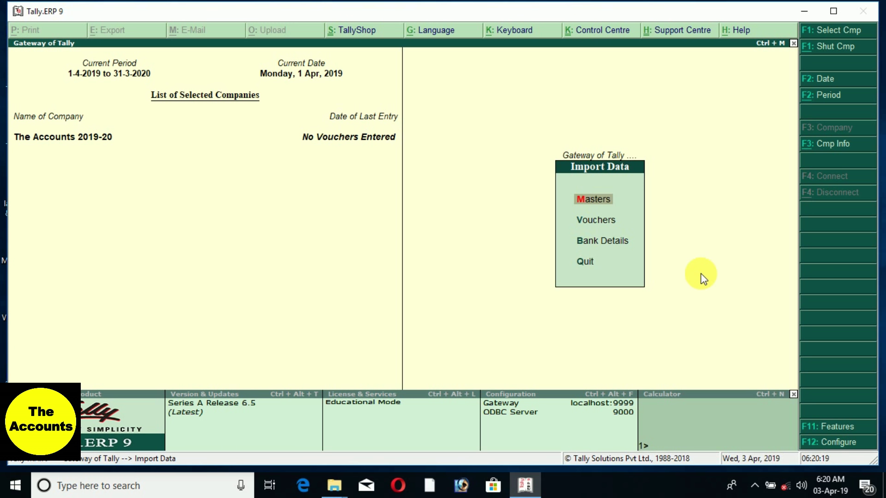
key("Escape")
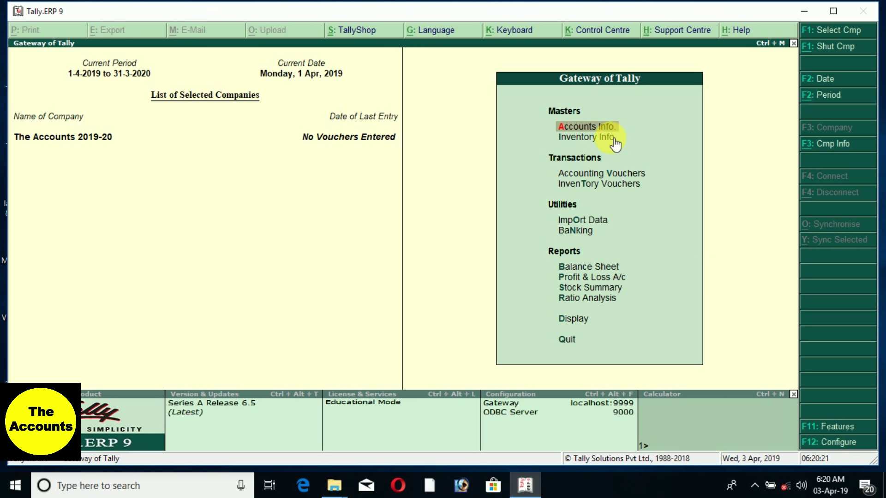
Check the list of alterable stock items in The Accounts 2019-20 and display the company's Profit & Loss A/c
left_click(614, 140)
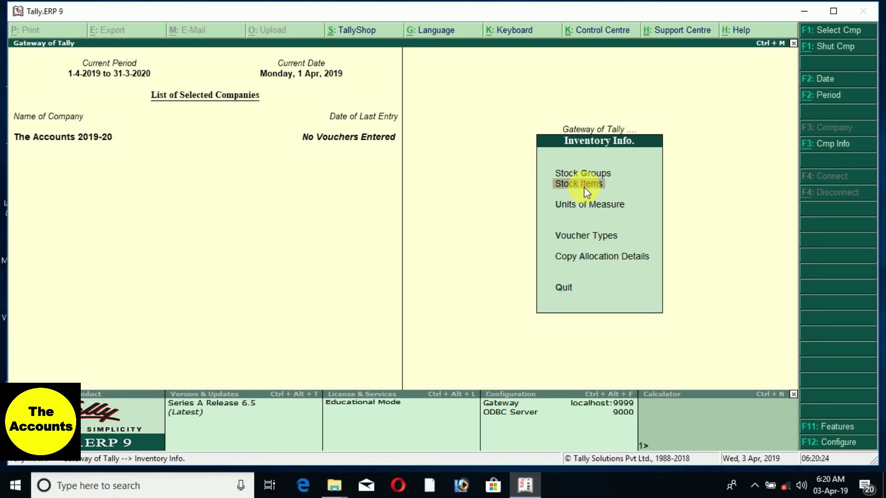
left_click(586, 187)
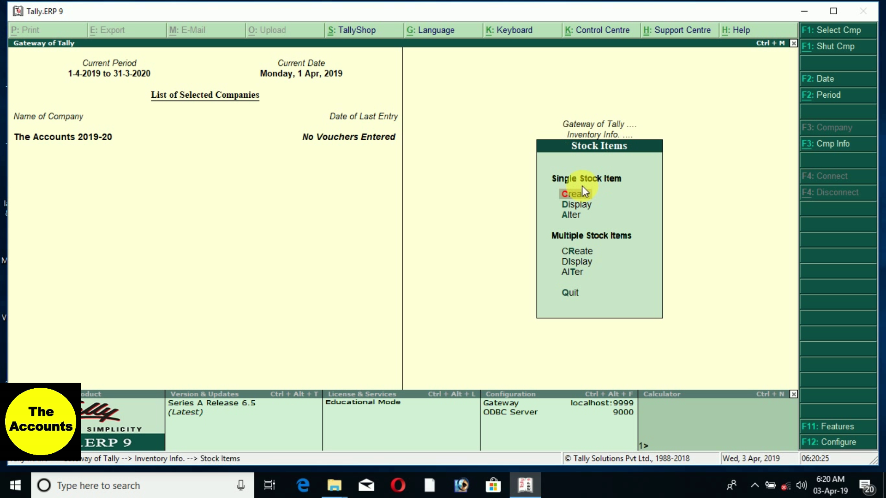
left_click(572, 217)
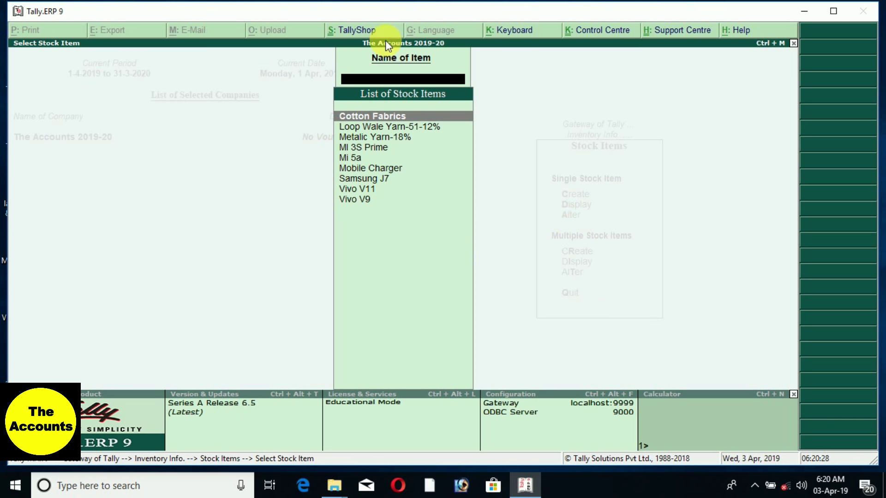
key("Escape")
key("Escape")
key("Escape")
key("Escape")
key("Escape")
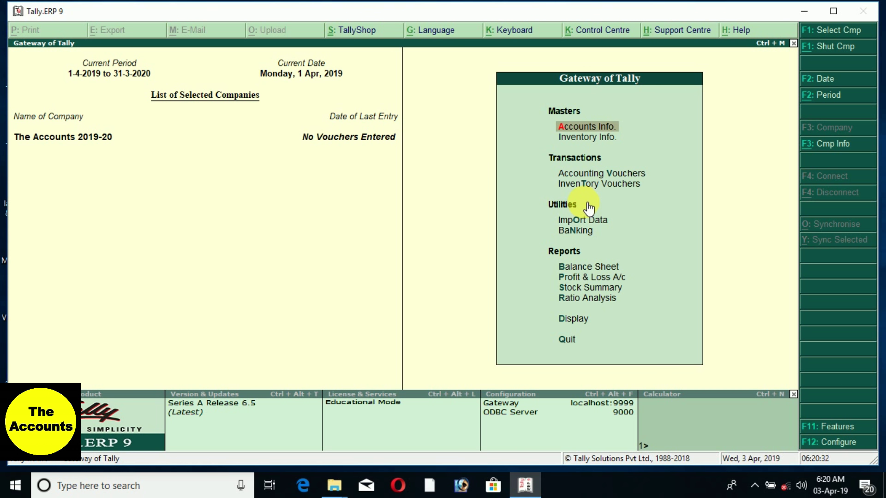
key("p")
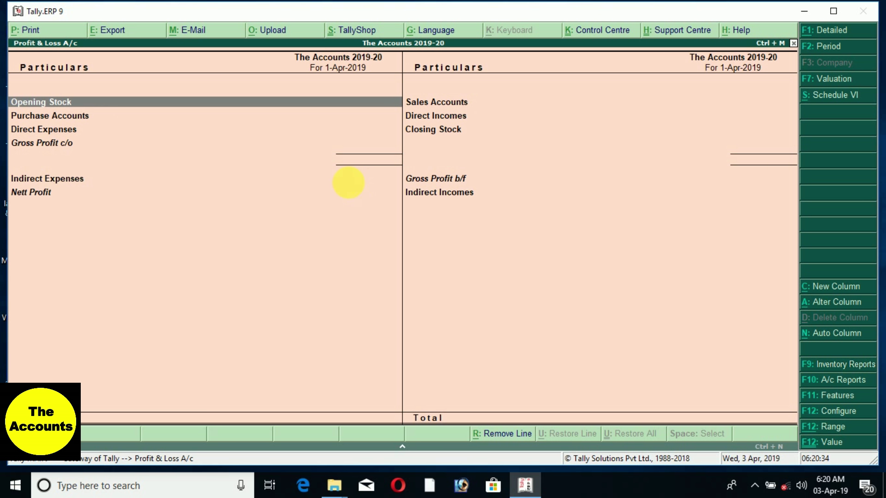